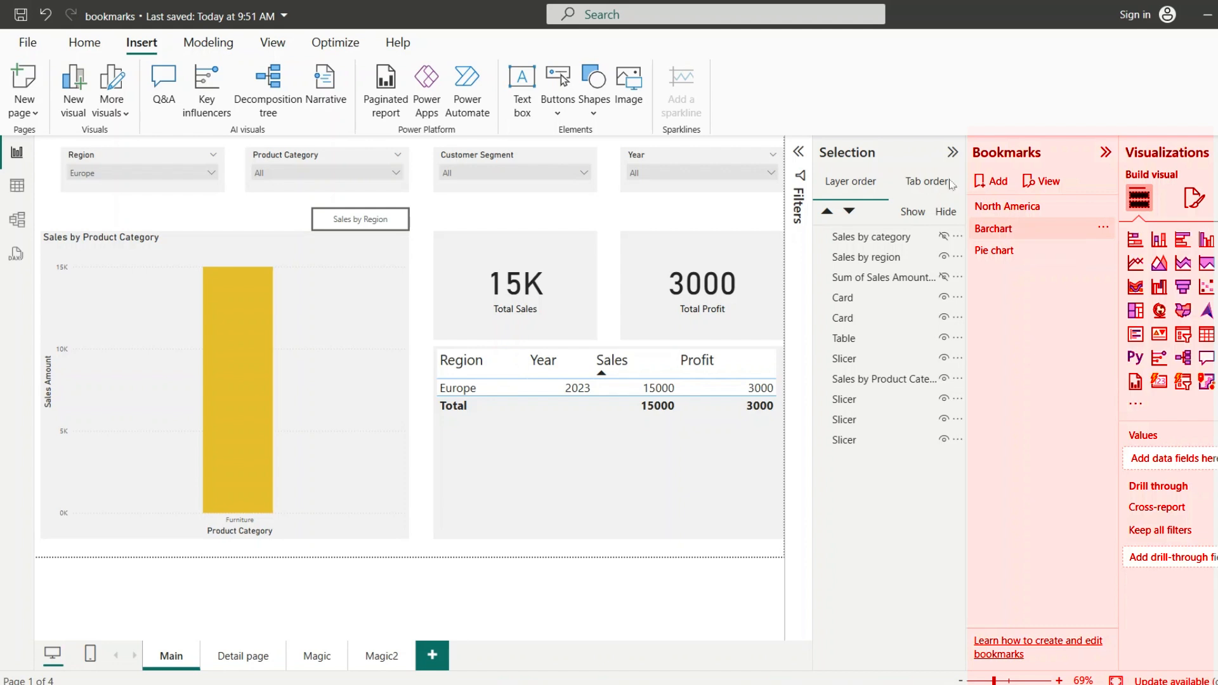
# - Apply the Barchart bookmark and examine which states and visuals its options include
pyautogui.click(1023, 231)
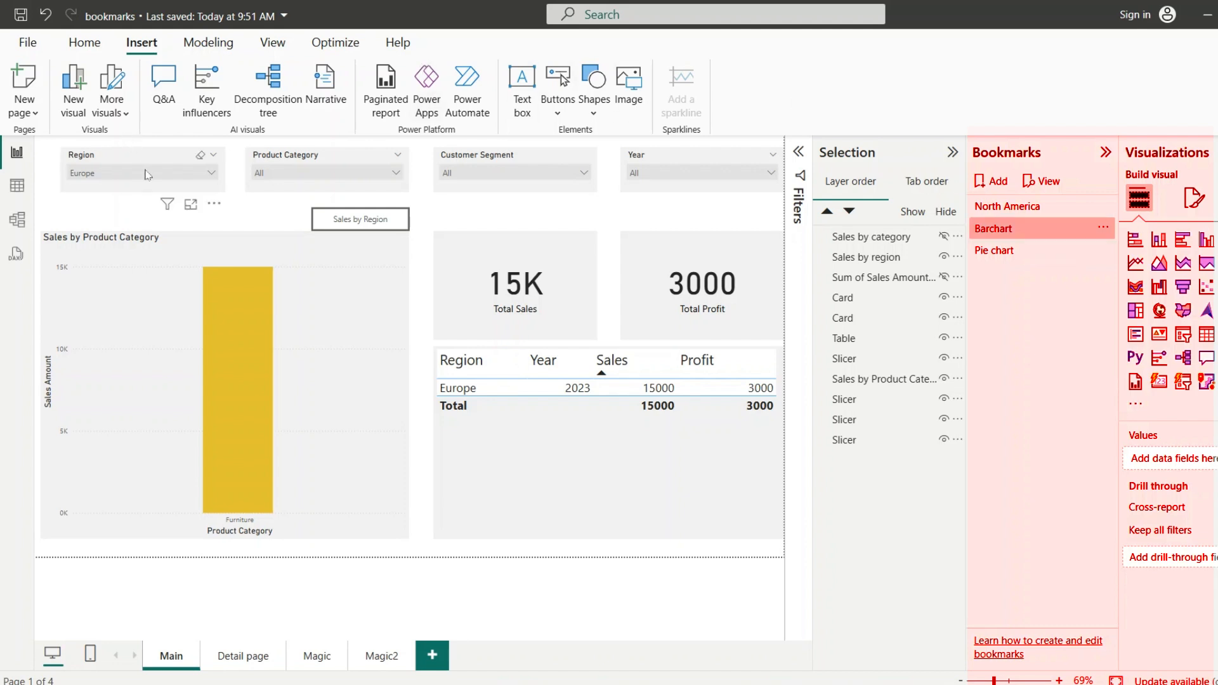
pyautogui.click(1103, 232)
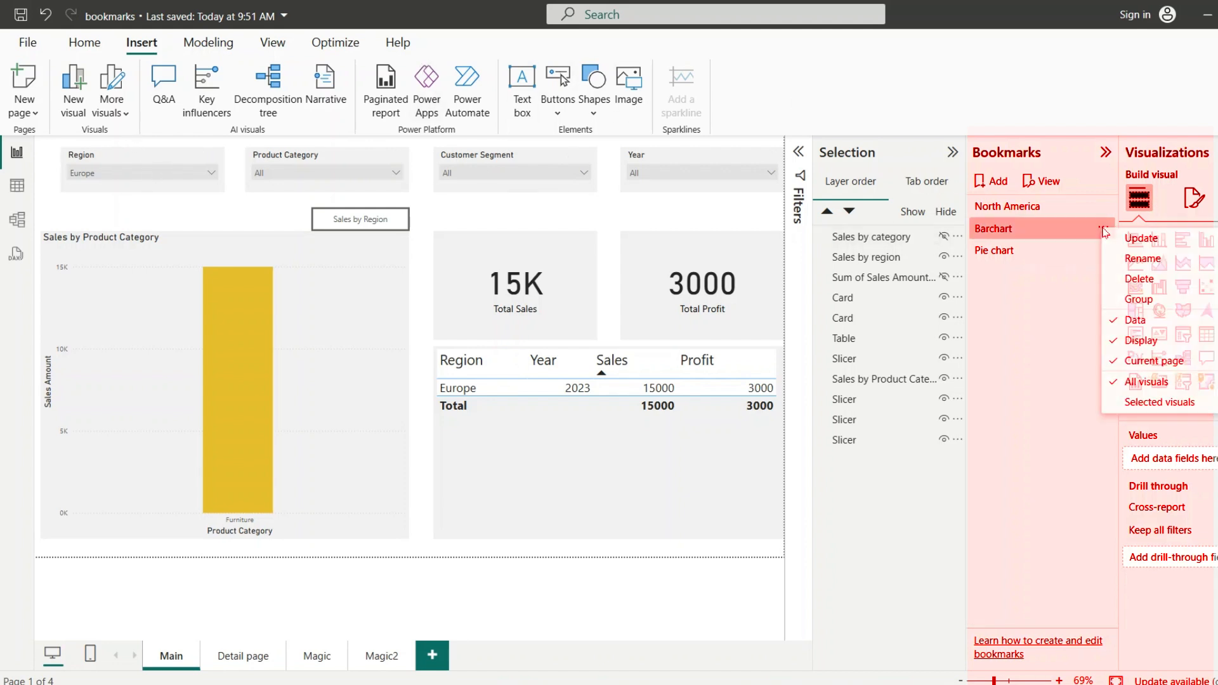
pyautogui.click(1061, 317)
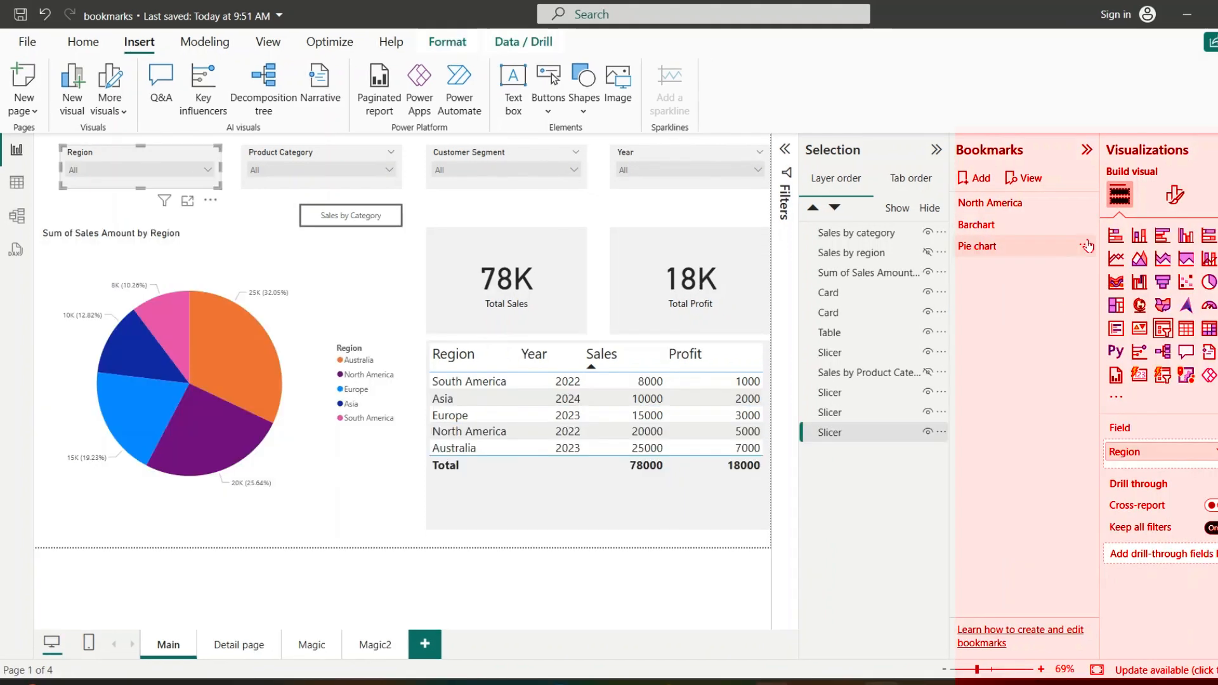
# - Turn off the Data option for the Pie chart bookmark and update the bookmark
pyautogui.click(1087, 246)
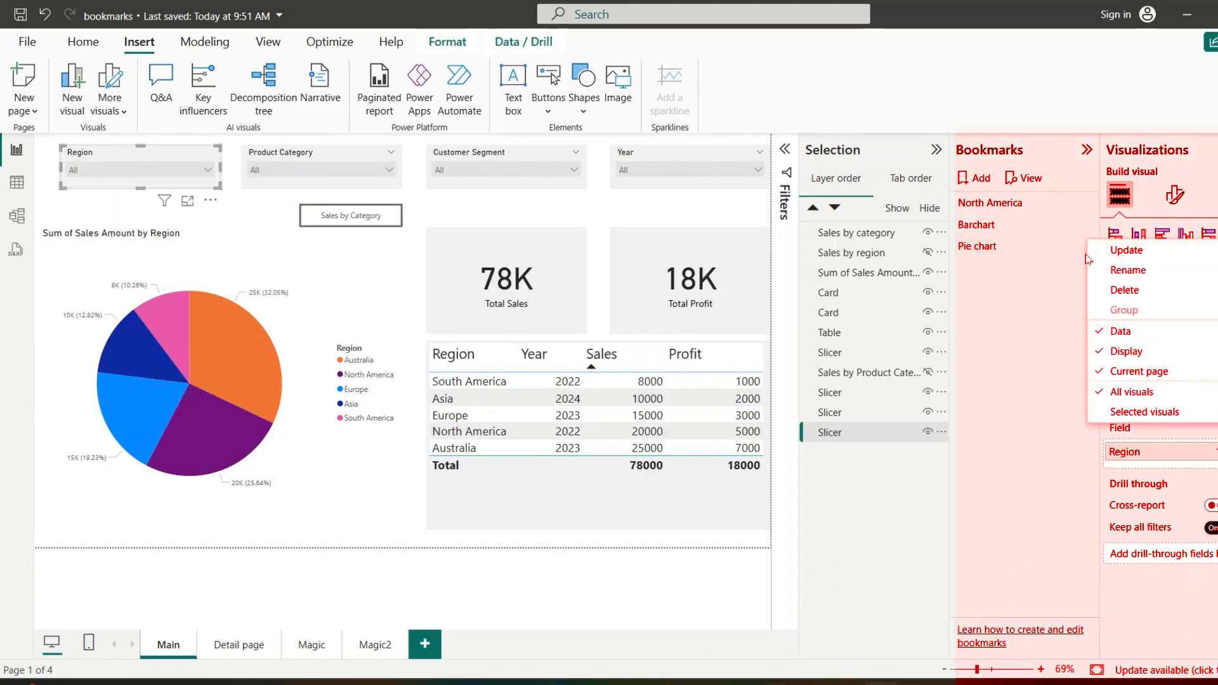
pyautogui.click(1102, 330)
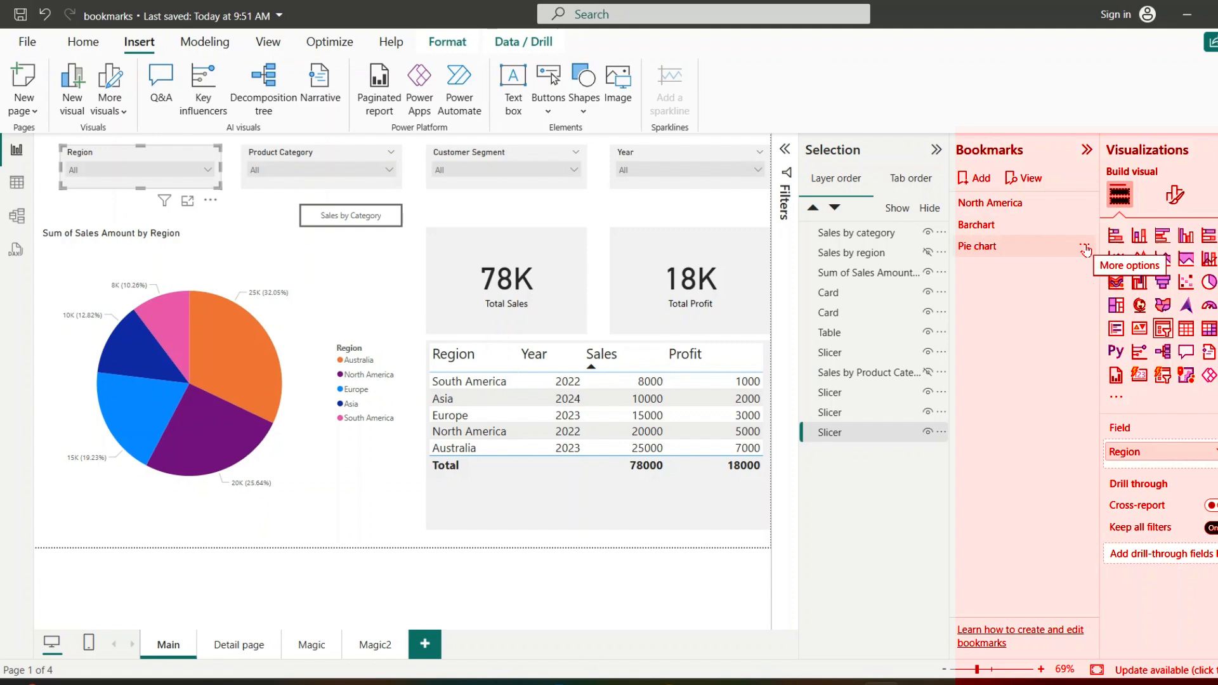
pyautogui.click(1085, 246)
pyautogui.click(1103, 255)
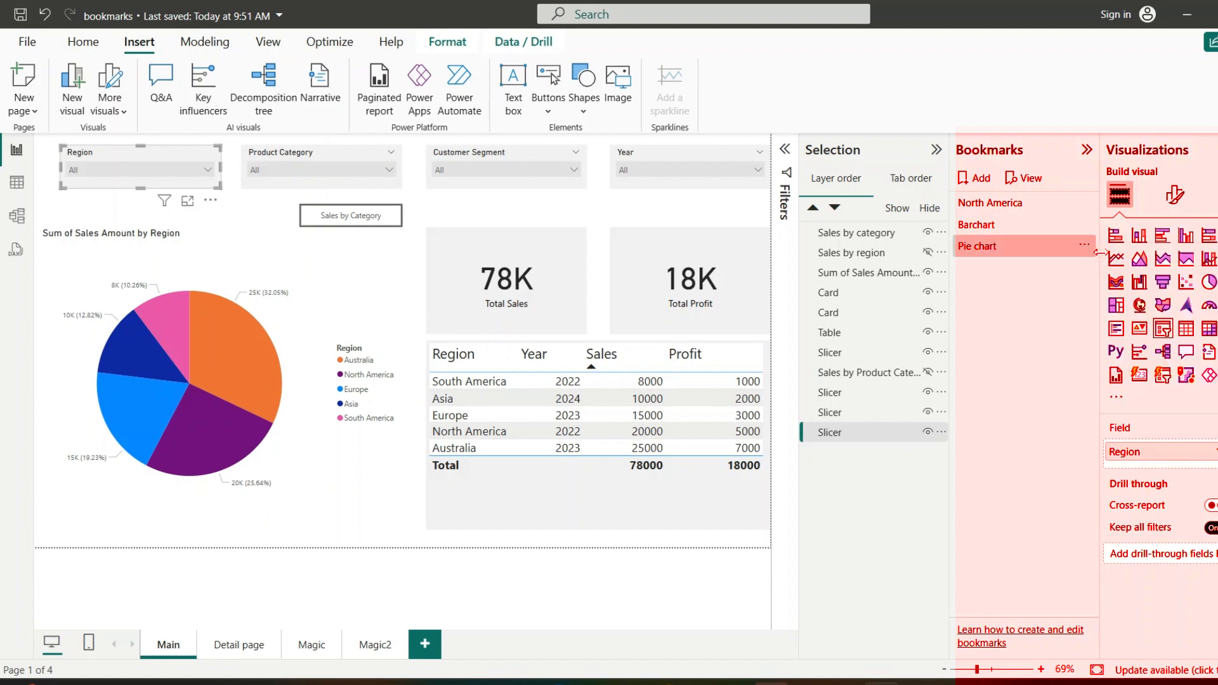
# - Apply the Barchart bookmark and clear the Region slicer's selection
pyautogui.click(1007, 229)
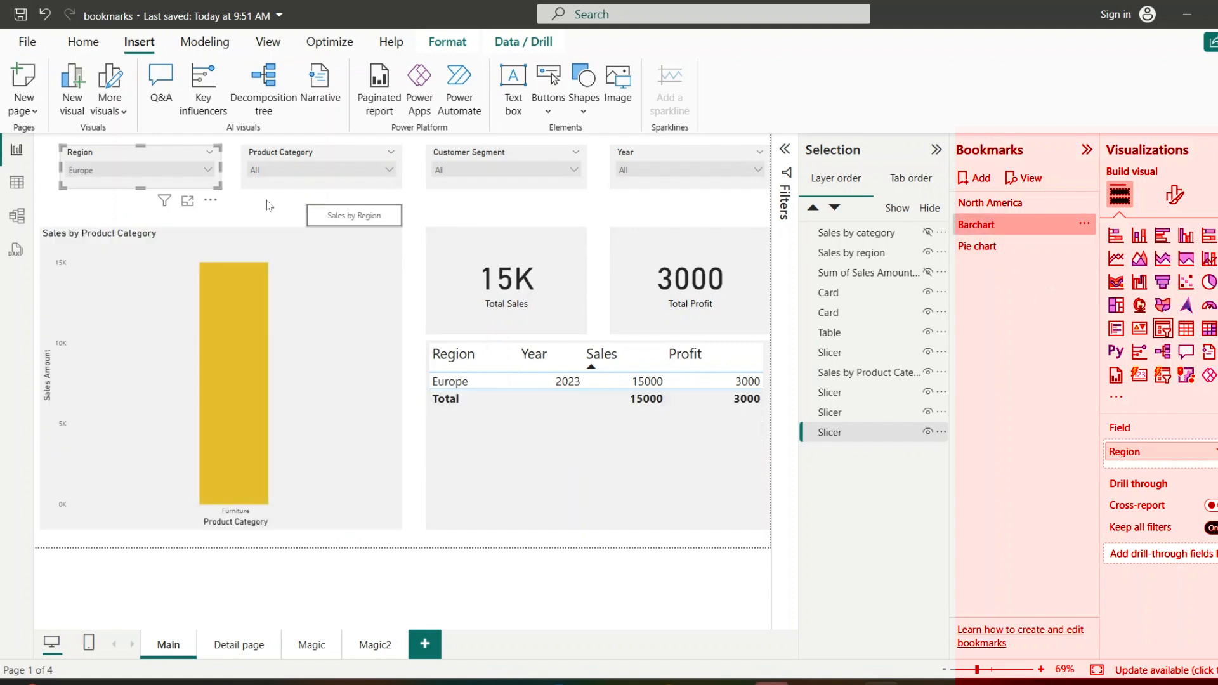
pyautogui.click(197, 154)
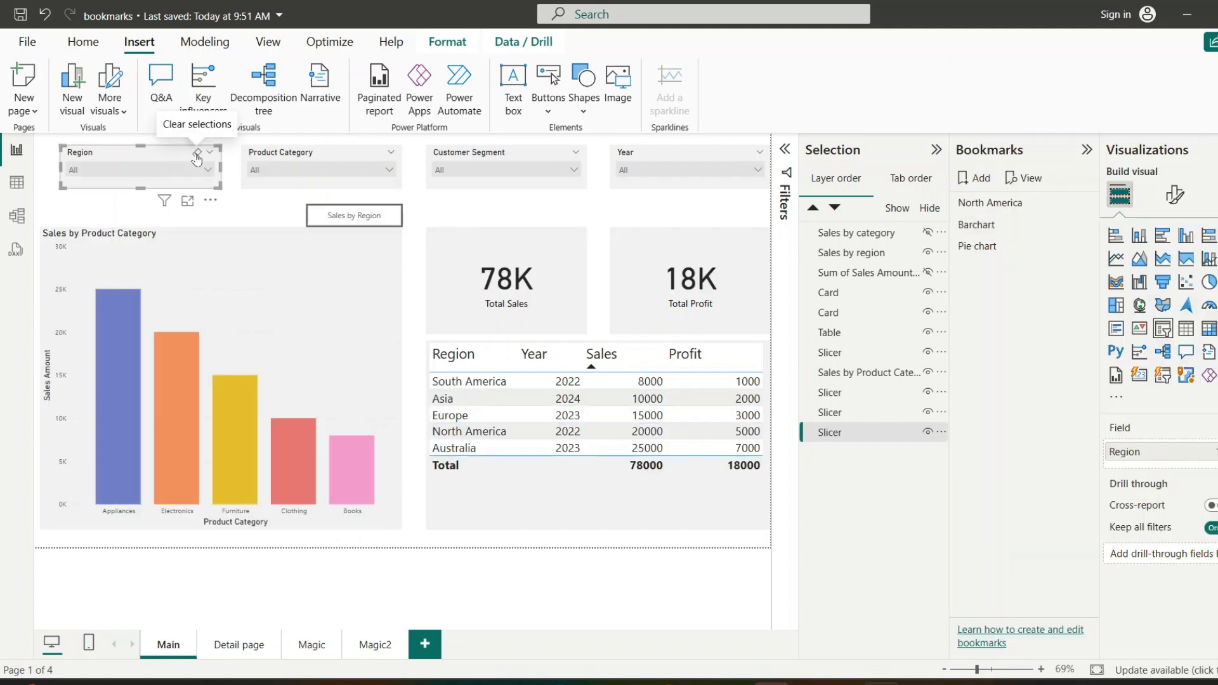
pyautogui.click(258, 219)
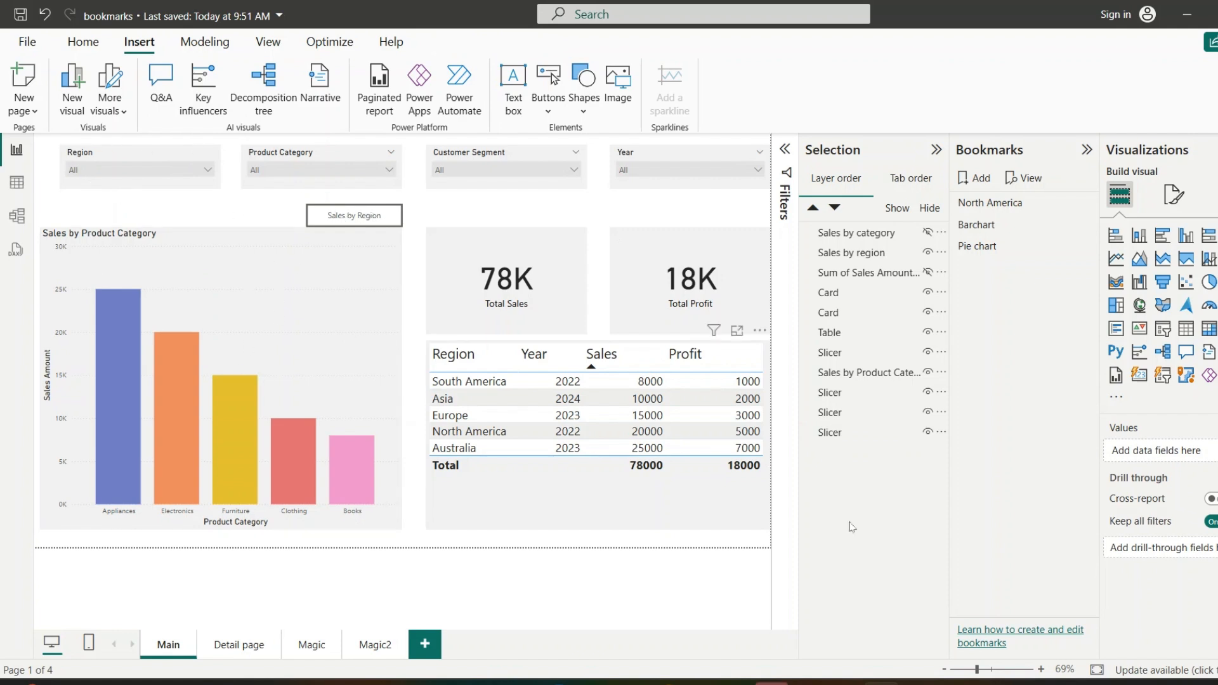
# - Filter the Region slicer to Australia and apply the Pie chart bookmark to check the filter behaviour
pyautogui.click(184, 173)
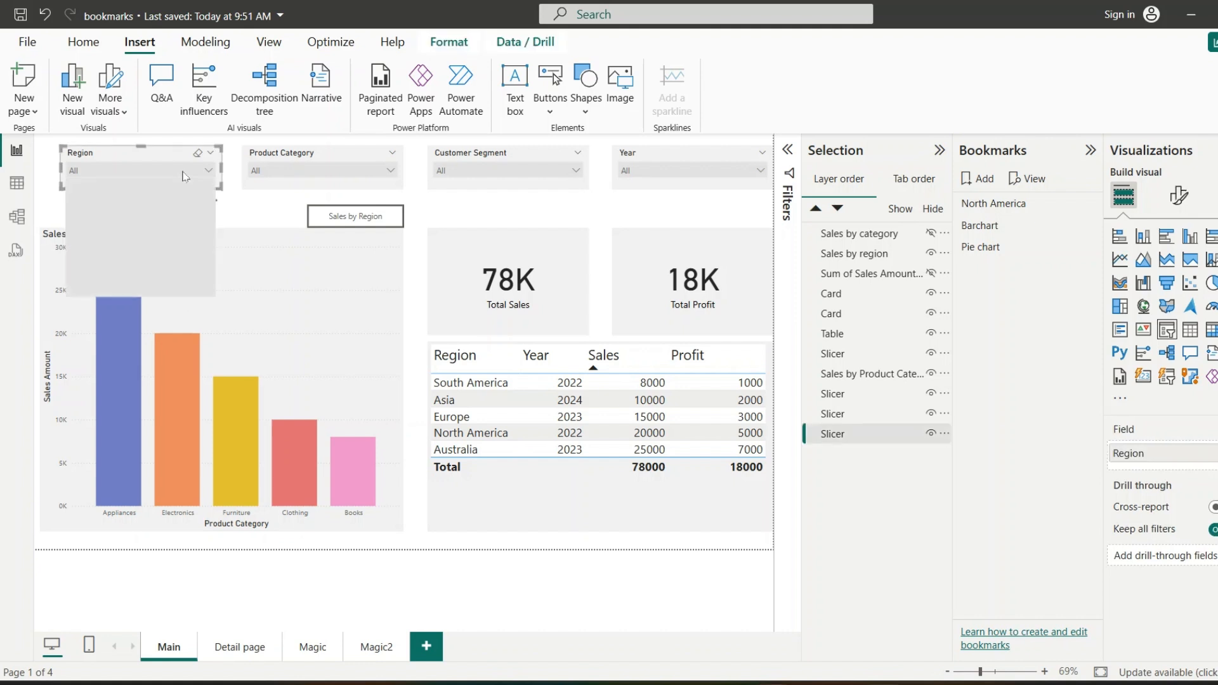
pyautogui.click(105, 203)
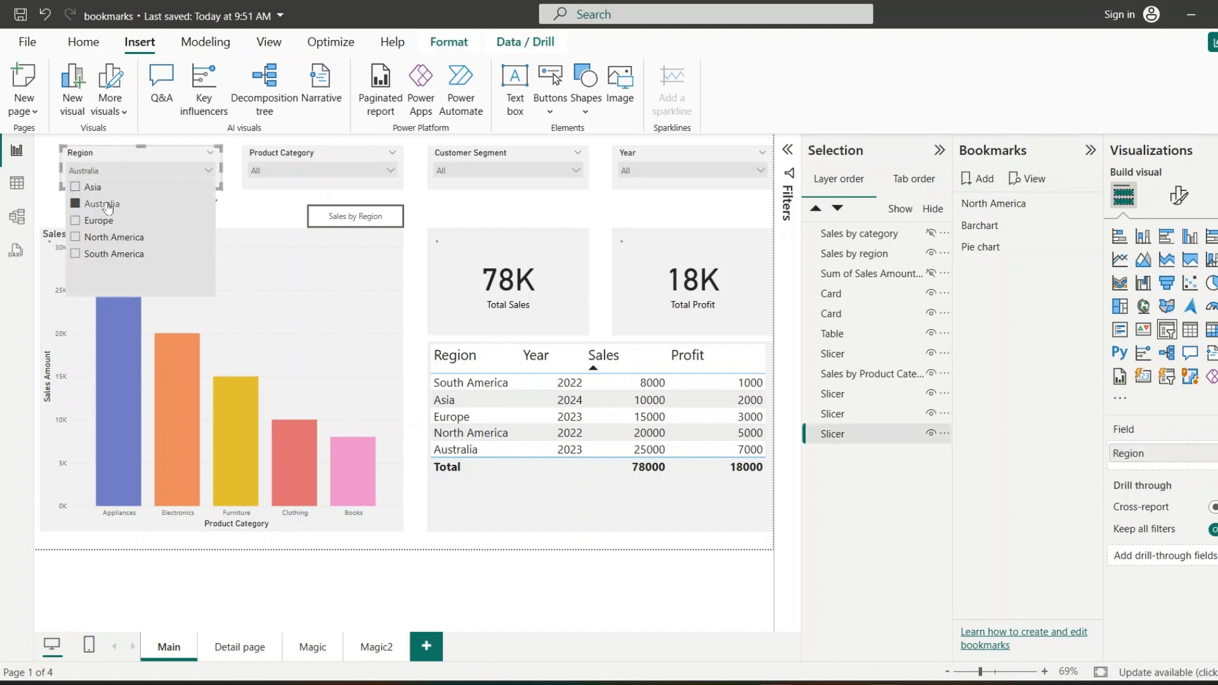
pyautogui.click(268, 219)
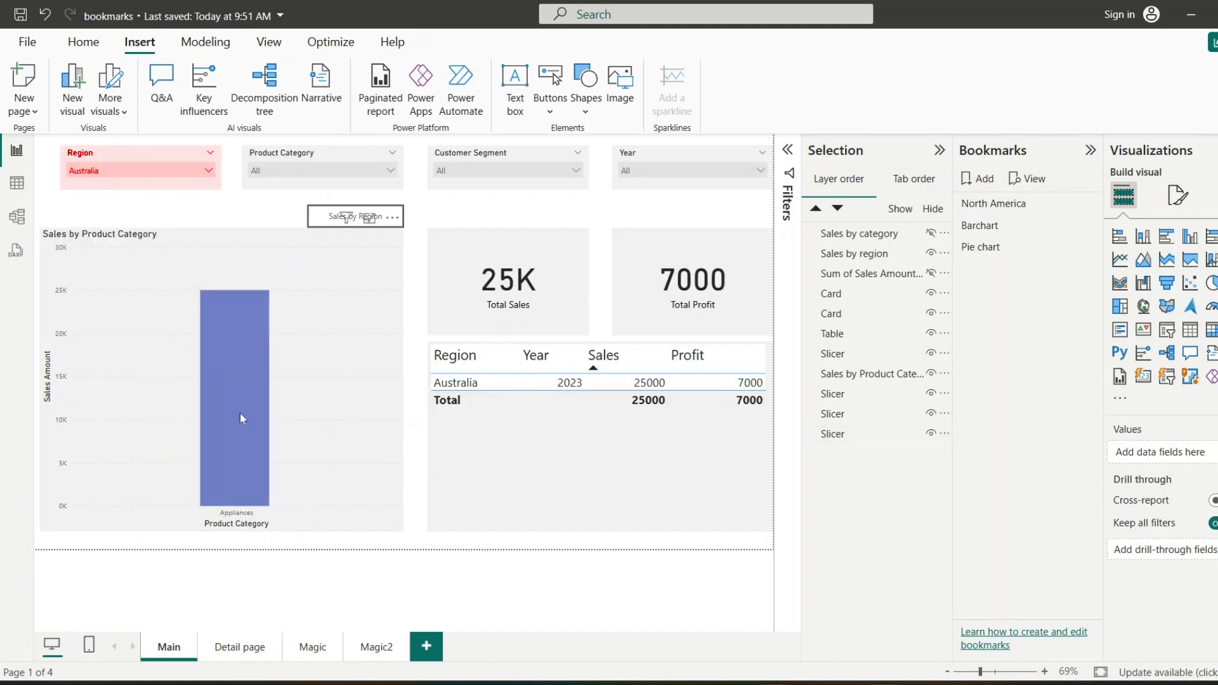
pyautogui.moveTo(245, 449)
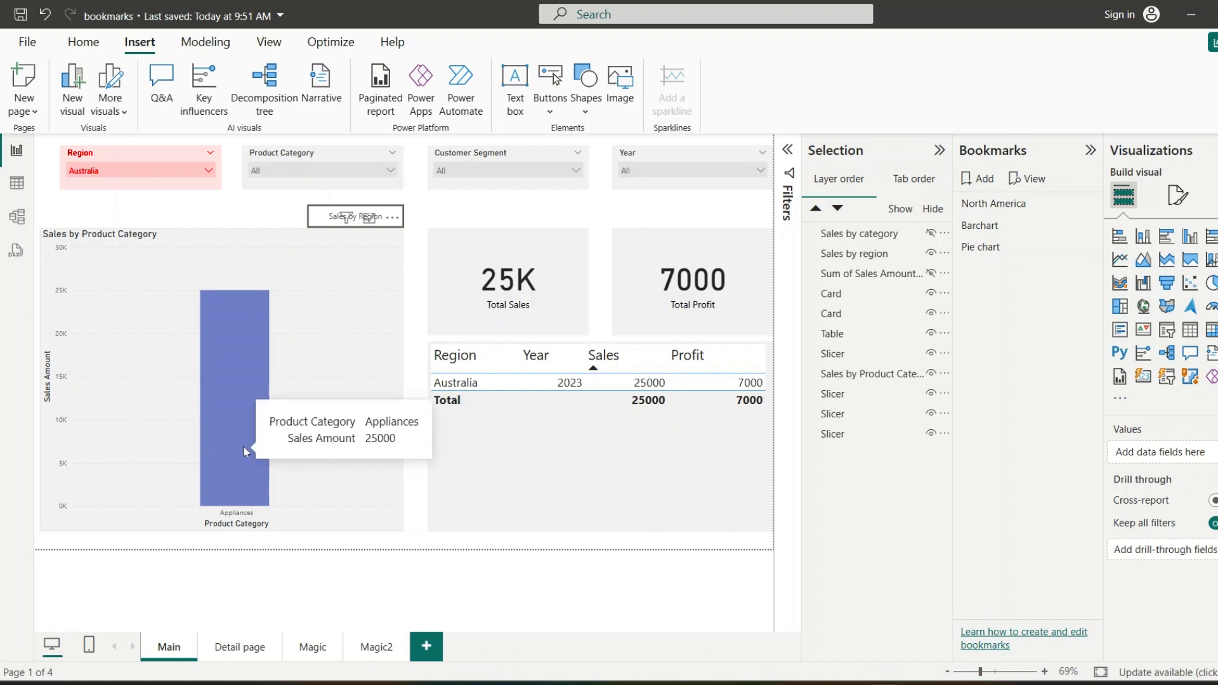
pyautogui.click(1012, 254)
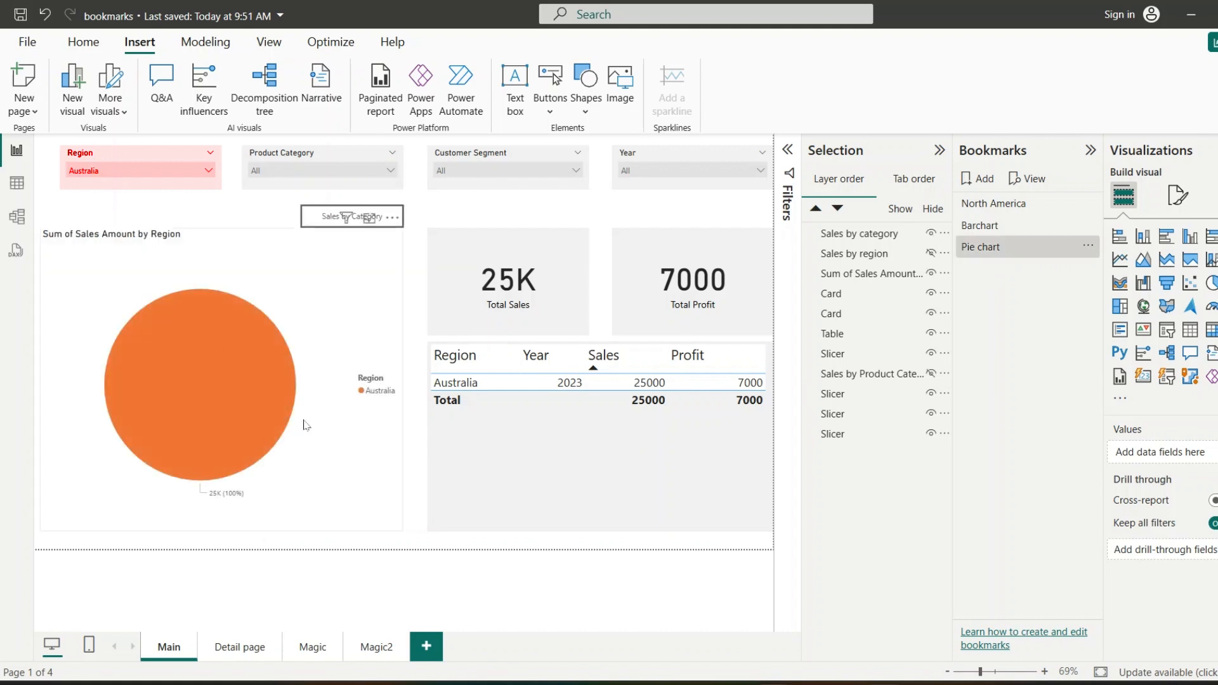
pyautogui.moveTo(247, 439)
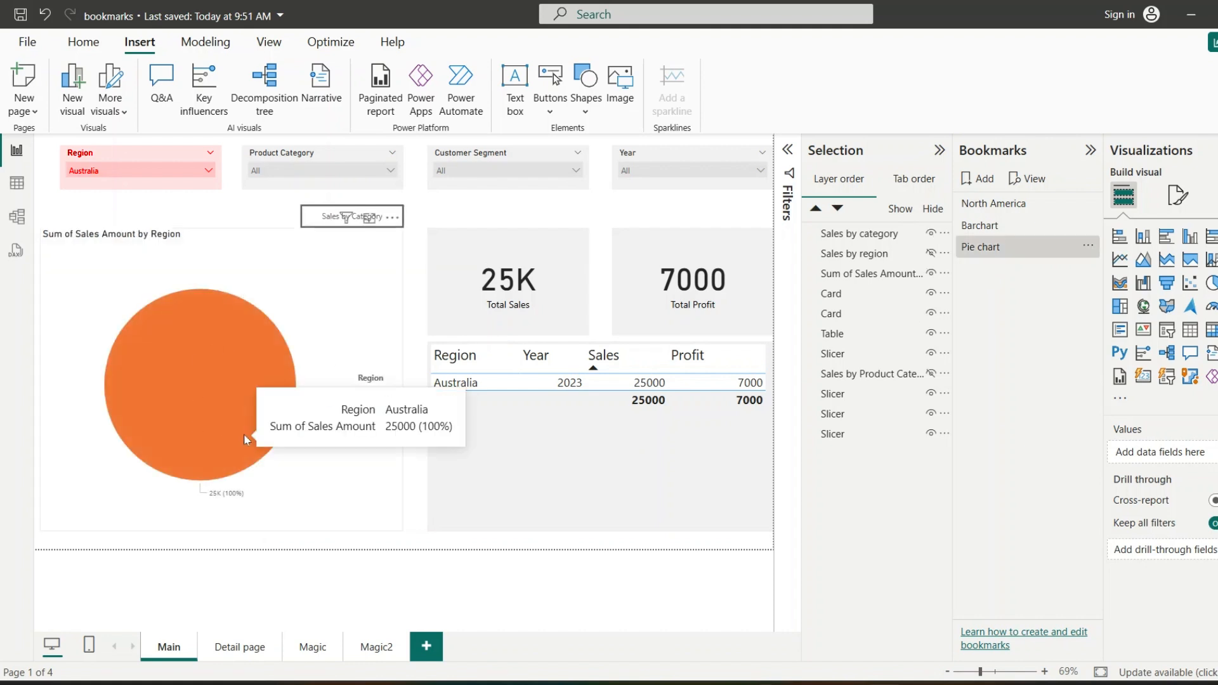
# - Switch back to the Barchart bookmark and review its Data and Display options
pyautogui.click(1007, 227)
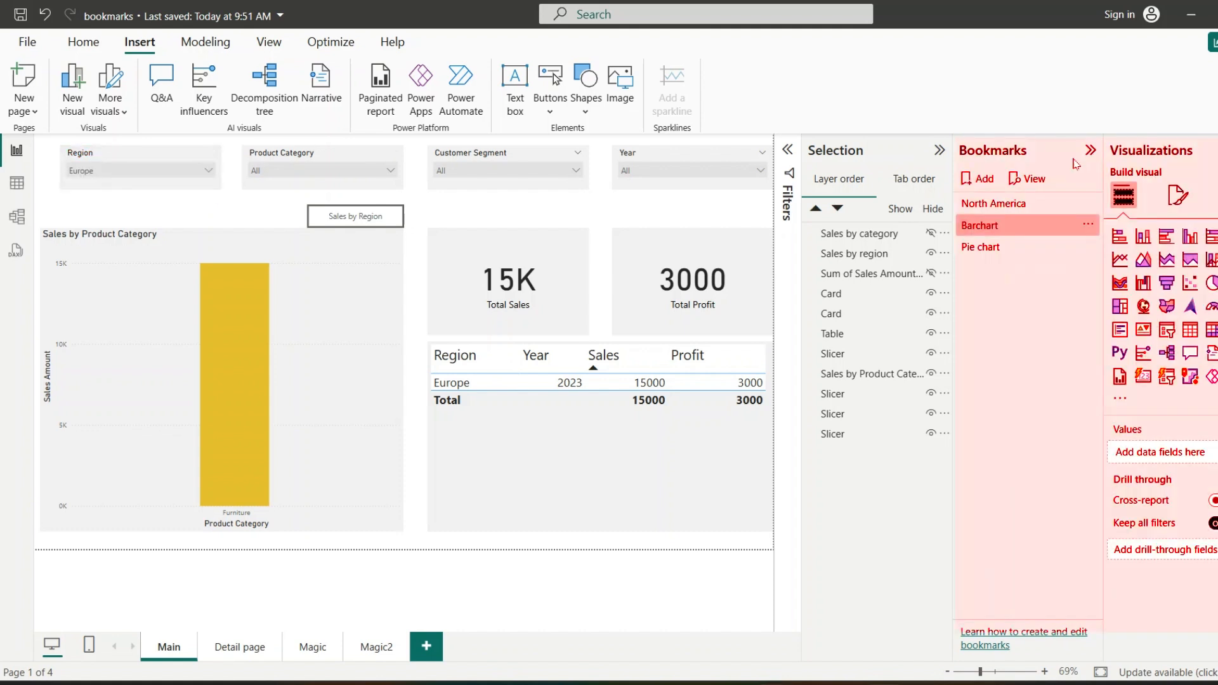
pyautogui.click(1088, 230)
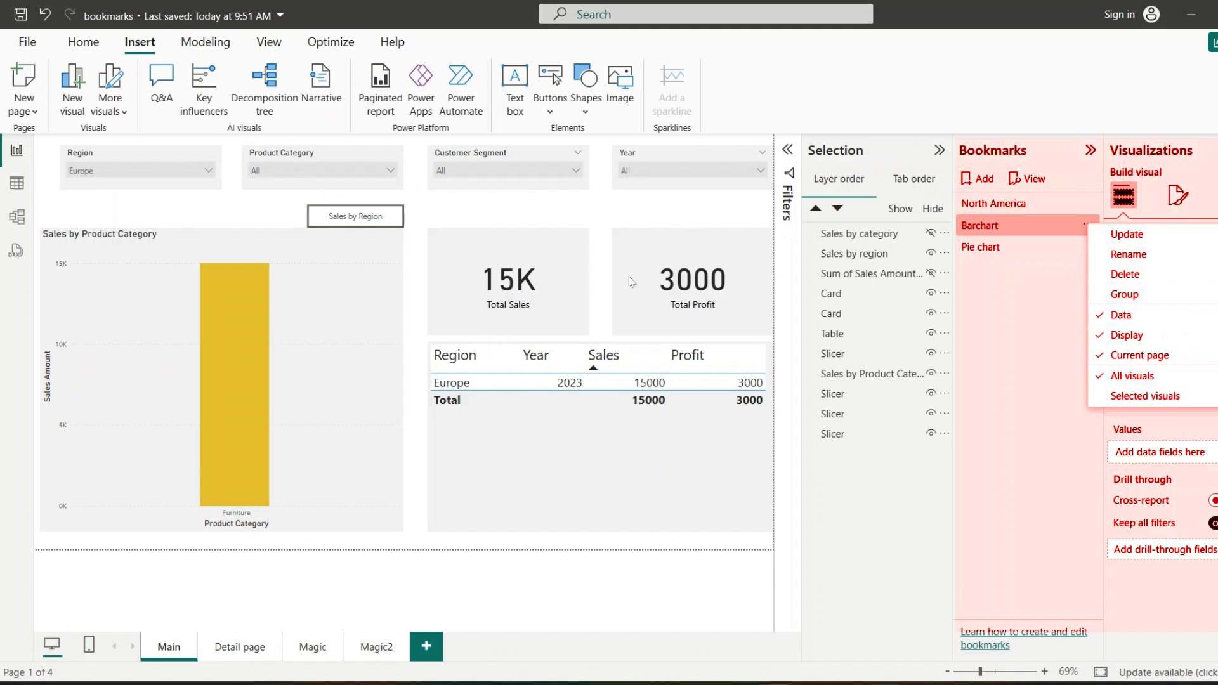
pyautogui.click(197, 160)
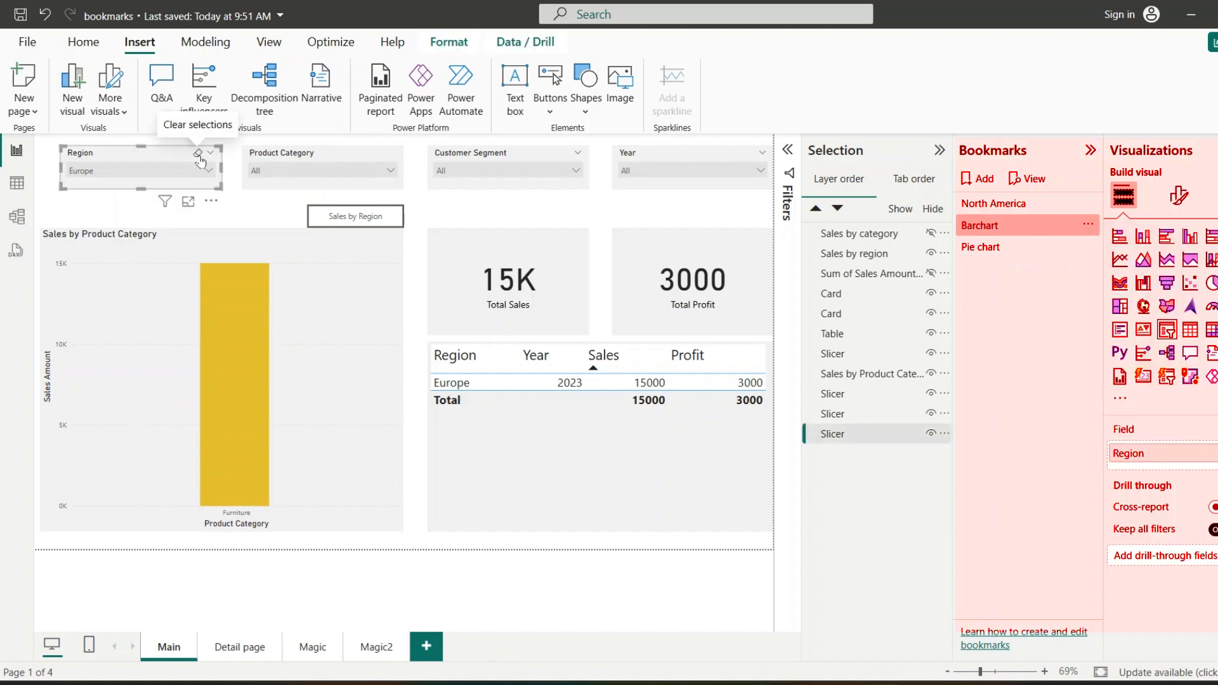
# - Replace the Region slicer's selection with Australia and apply the Pie chart bookmark
pyautogui.click(198, 154)
pyautogui.click(208, 170)
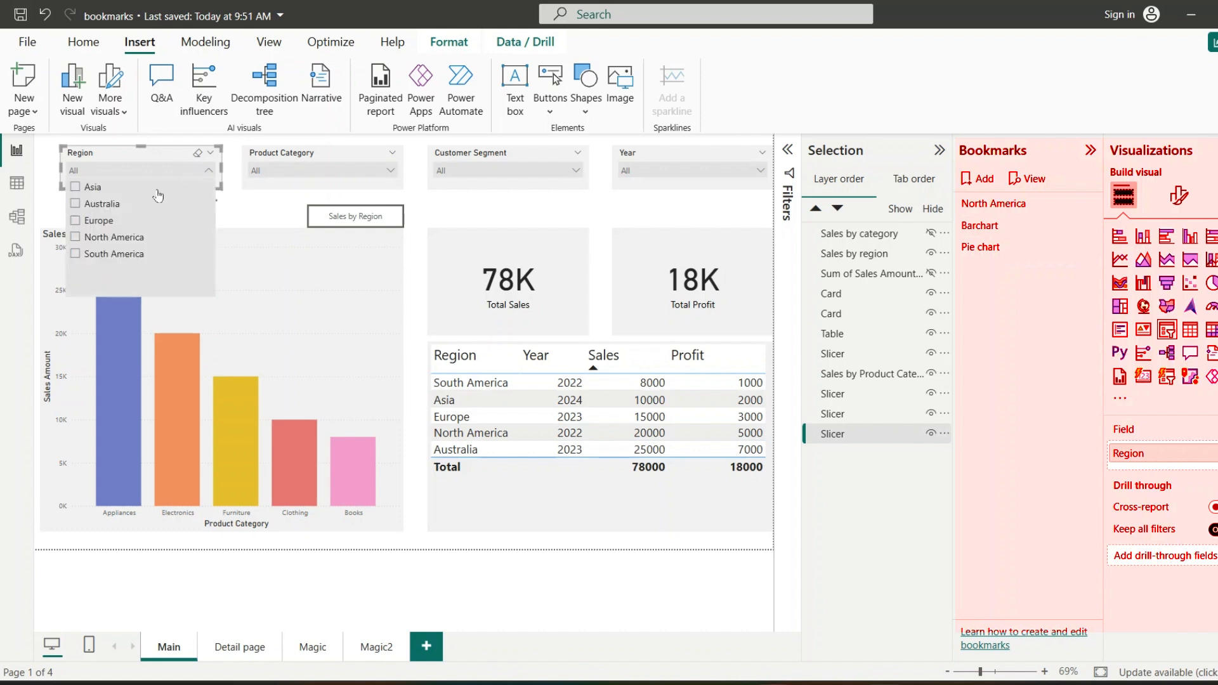
pyautogui.click(111, 208)
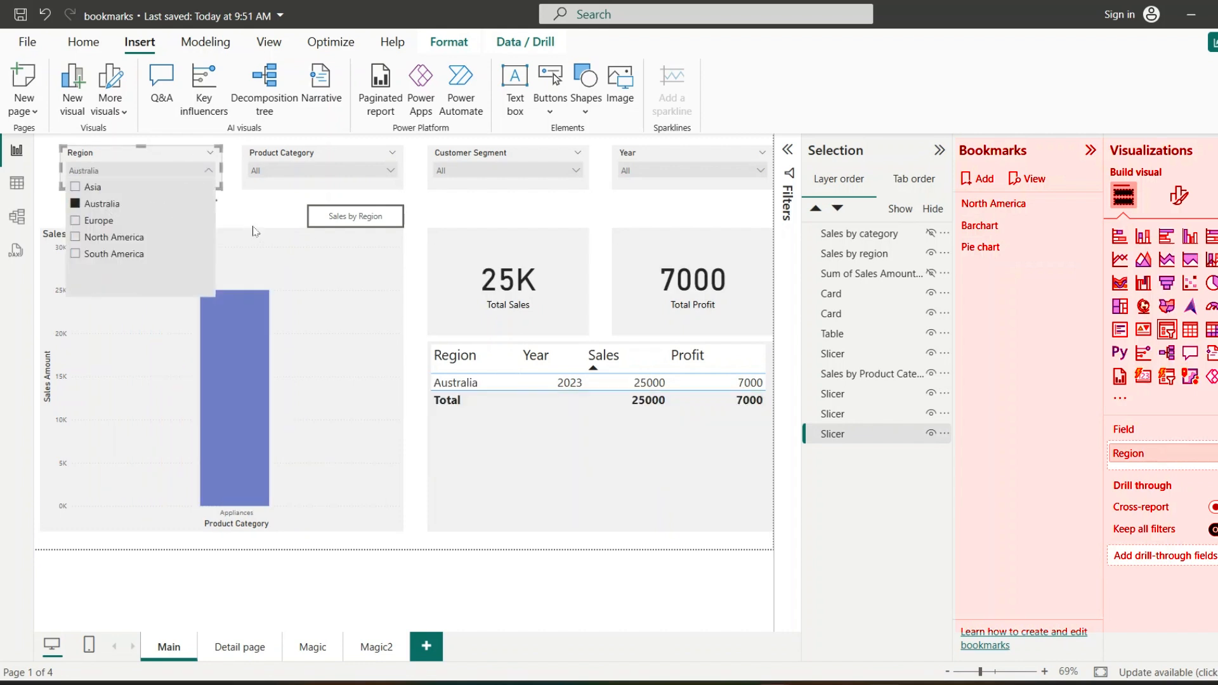
pyautogui.click(254, 219)
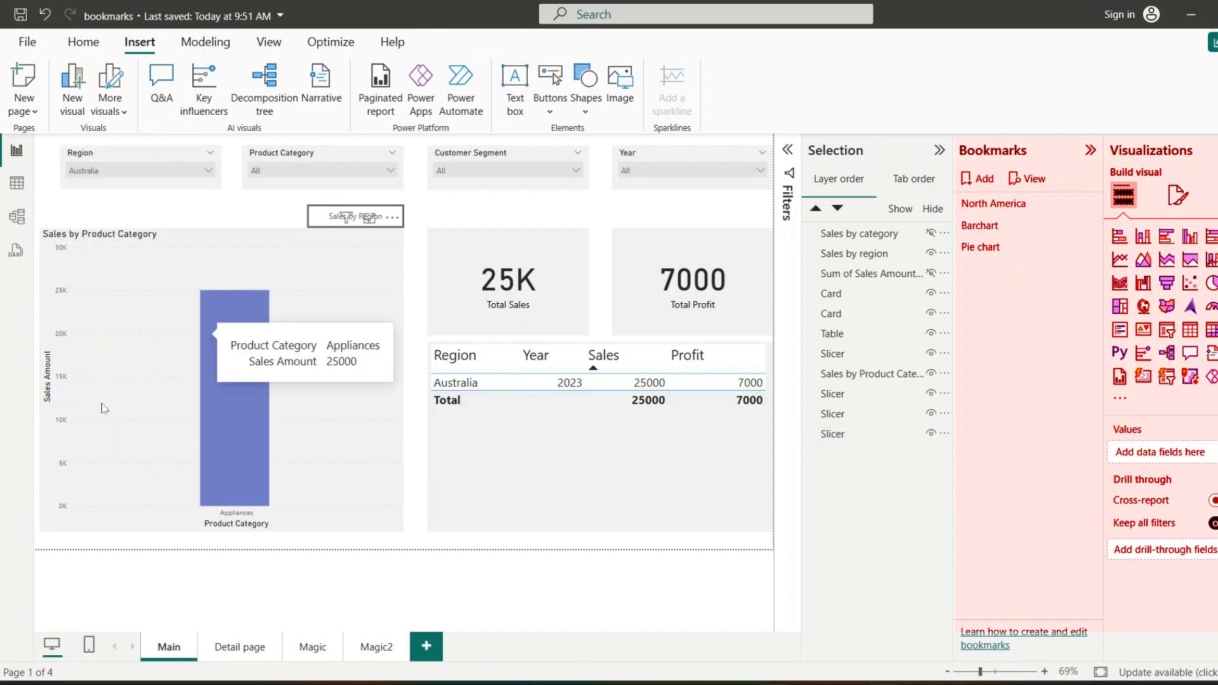
pyautogui.click(994, 254)
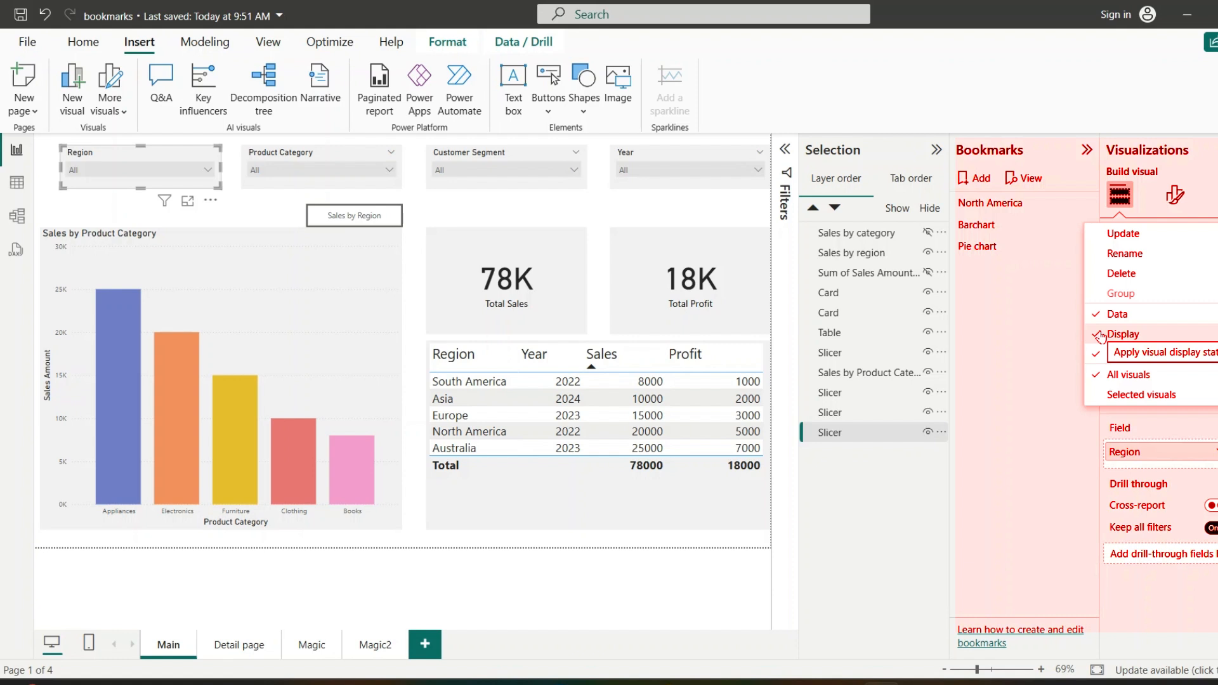
# - Apply the Barchart and Pie chart bookmarks in turn to compare their saved filters and visuals
pyautogui.click(1044, 333)
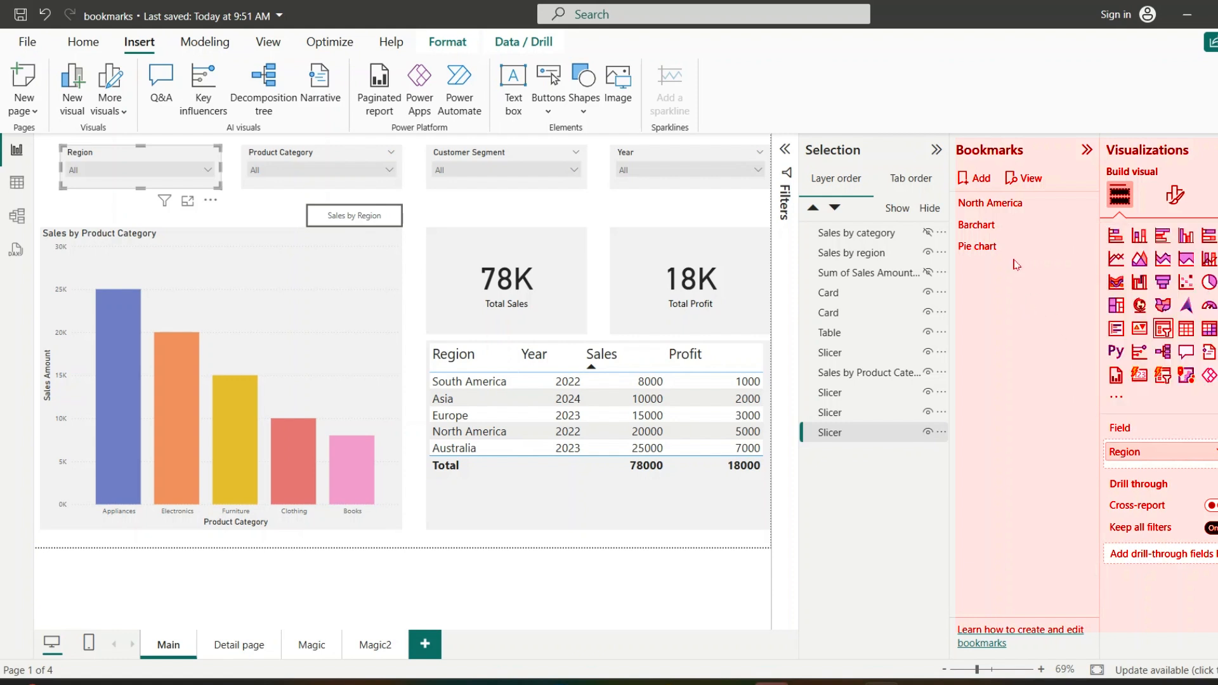
pyautogui.click(983, 232)
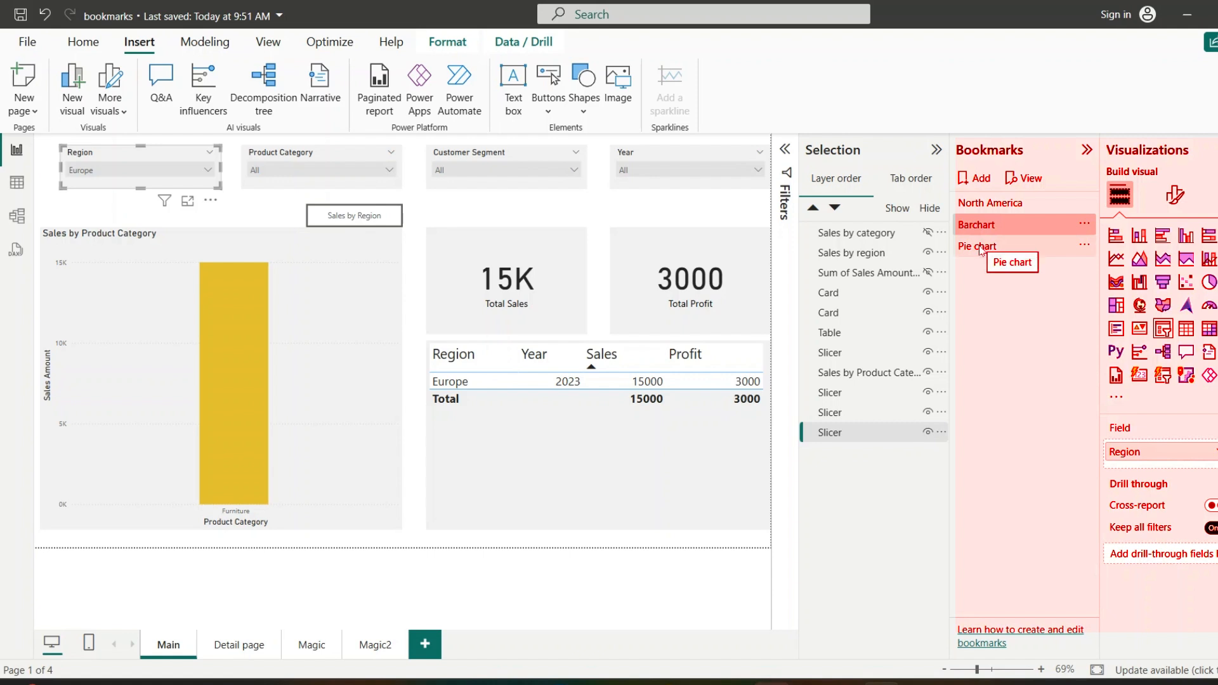
pyautogui.click(981, 248)
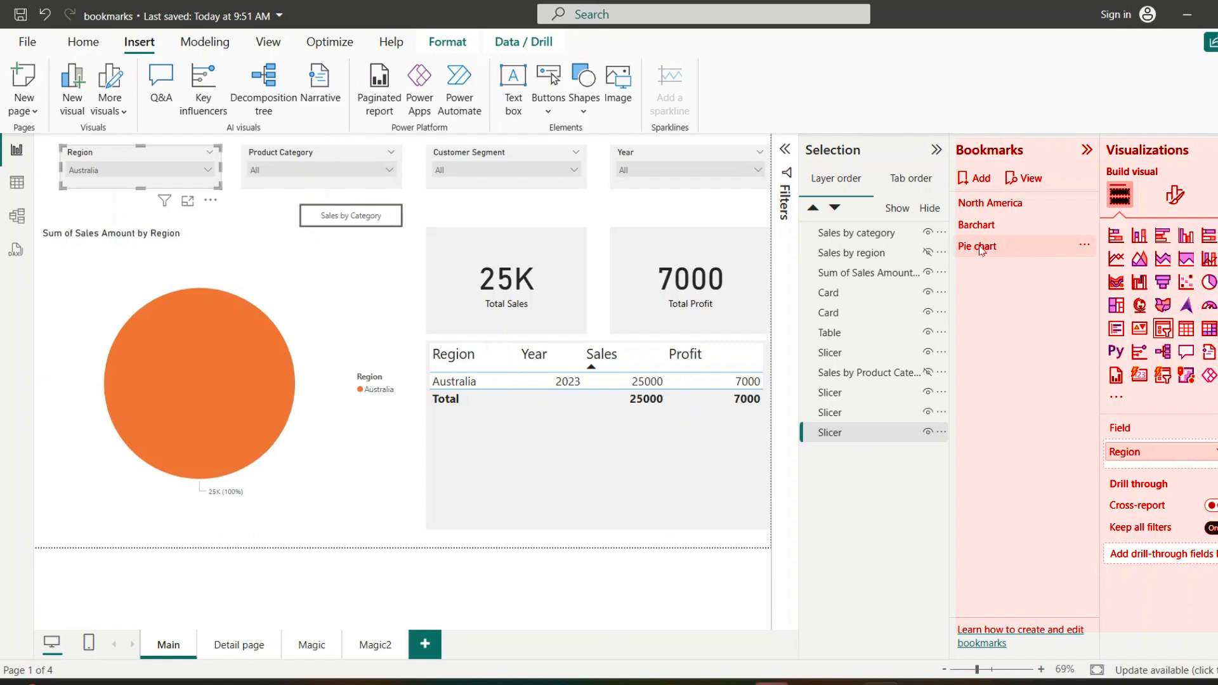
pyautogui.click(981, 248)
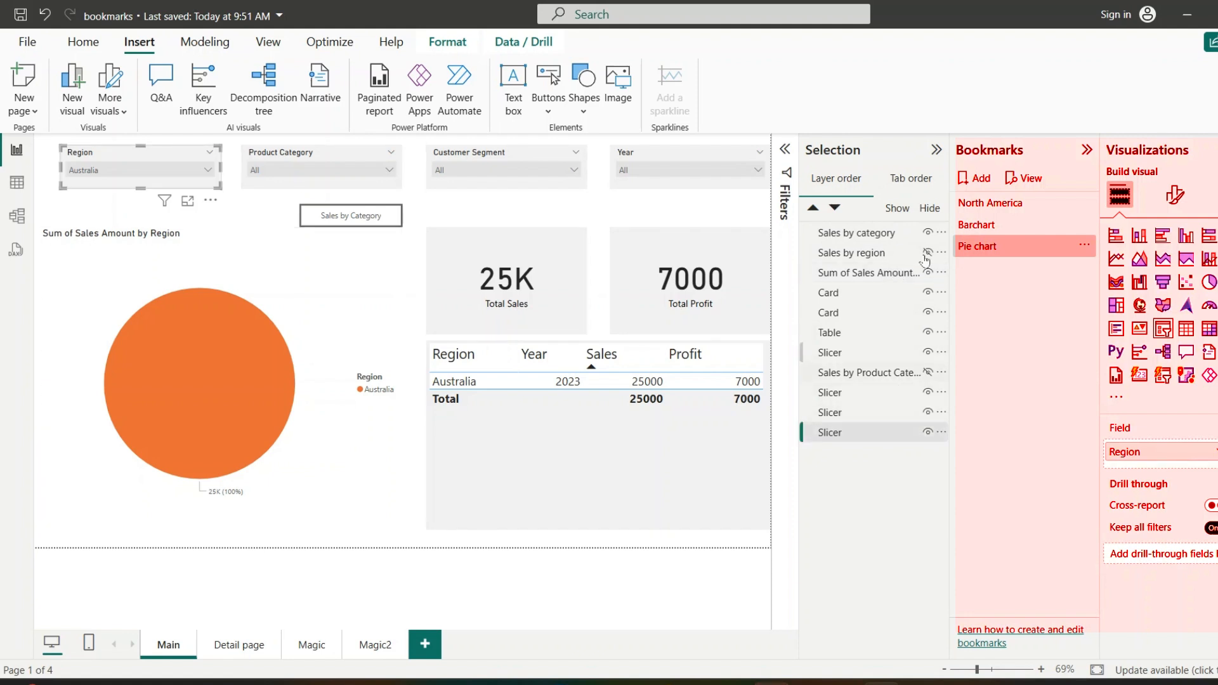
# - Turn off the Display option for the Pie chart bookmark and update the bookmark
pyautogui.click(1084, 247)
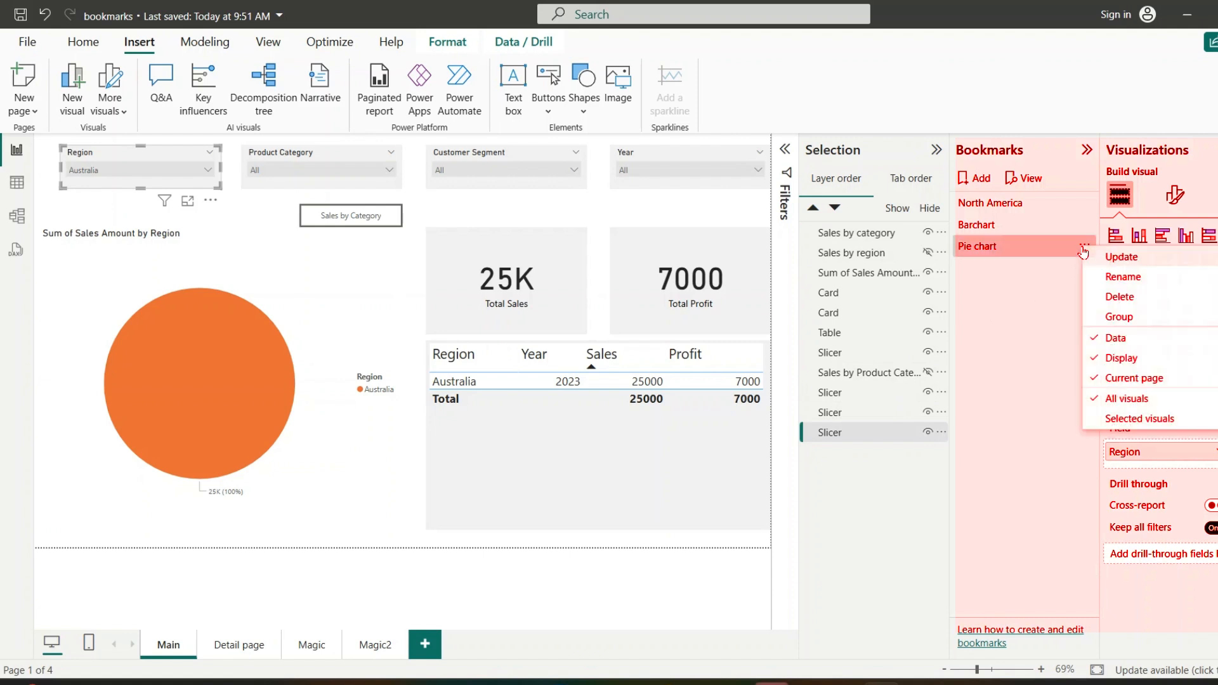
pyautogui.click(1100, 360)
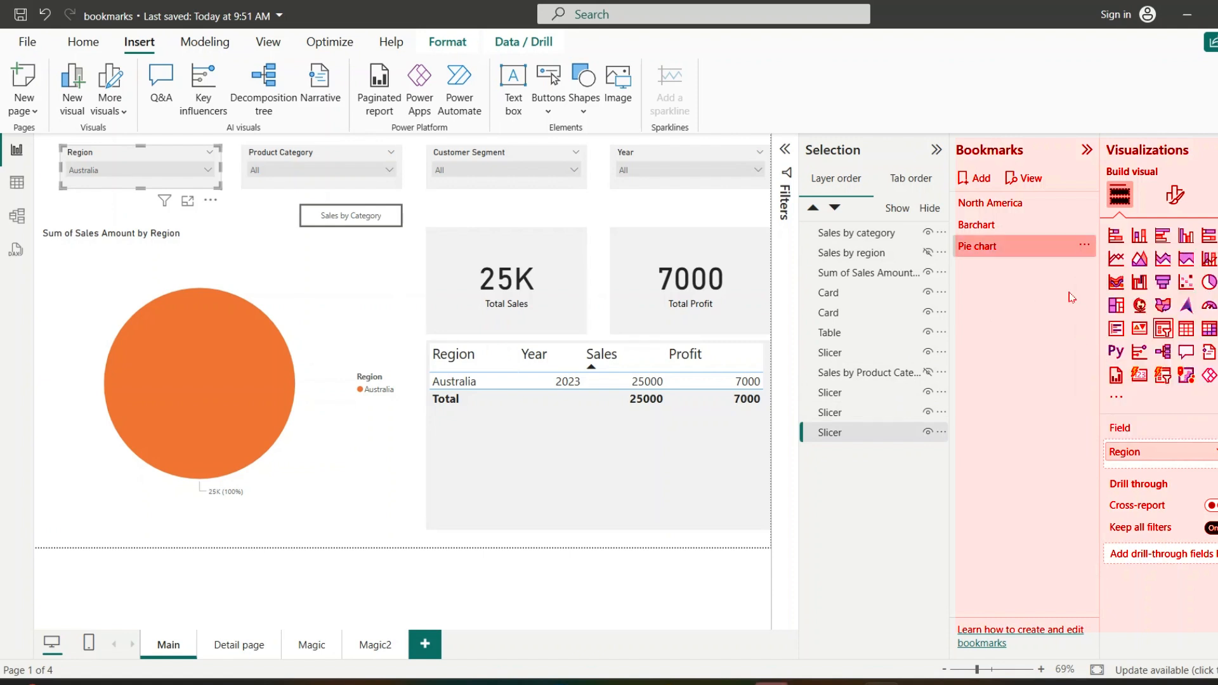
pyautogui.click(1085, 247)
pyautogui.click(1111, 251)
# - Test the Barchart and Pie chart bookmarks one after the other and examine the Pie chart bookmark's options
pyautogui.click(1016, 225)
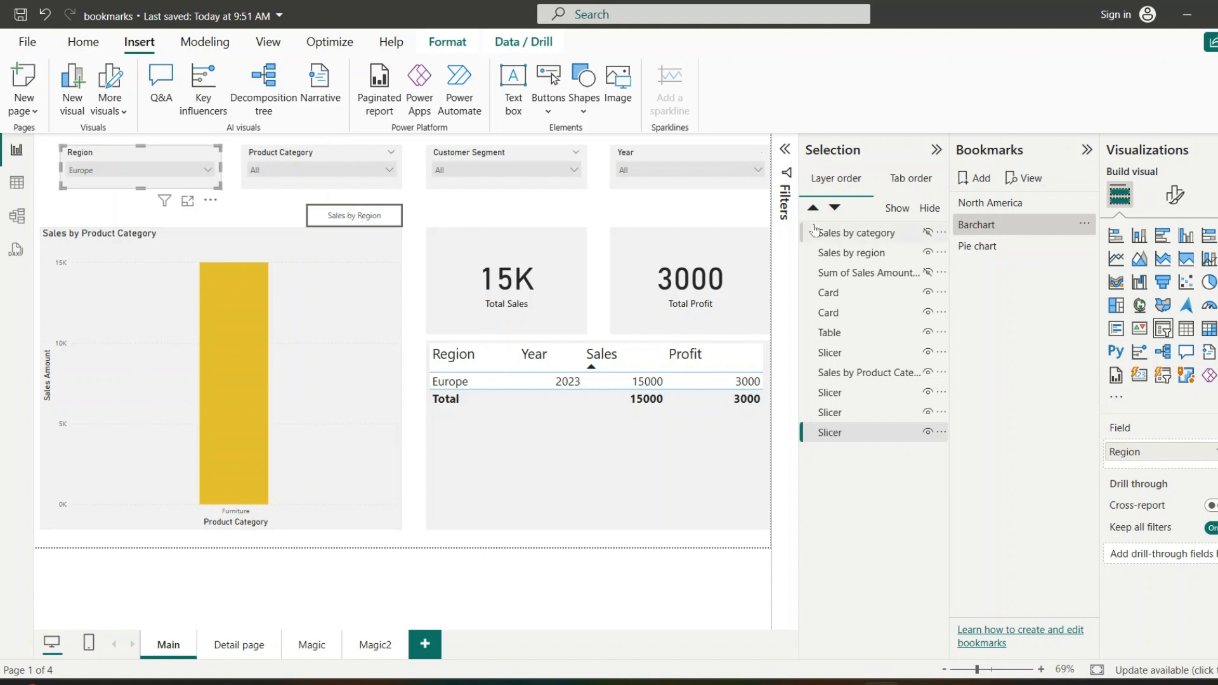
pyautogui.click(1018, 255)
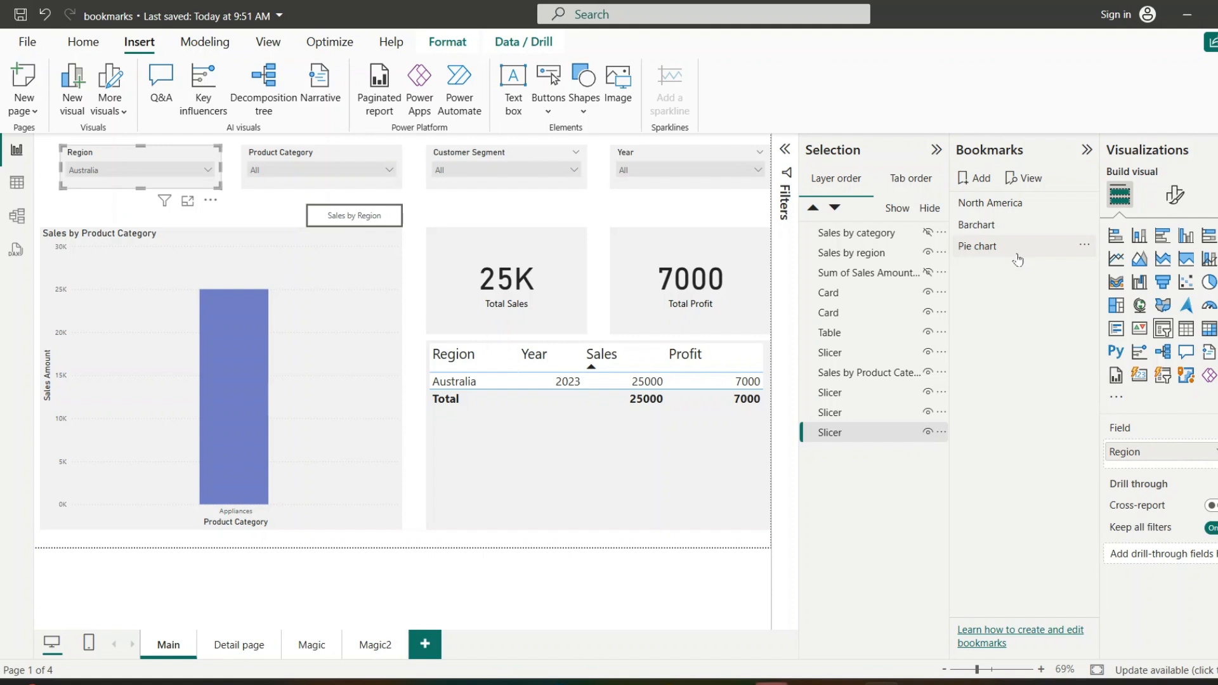
pyautogui.click(1084, 246)
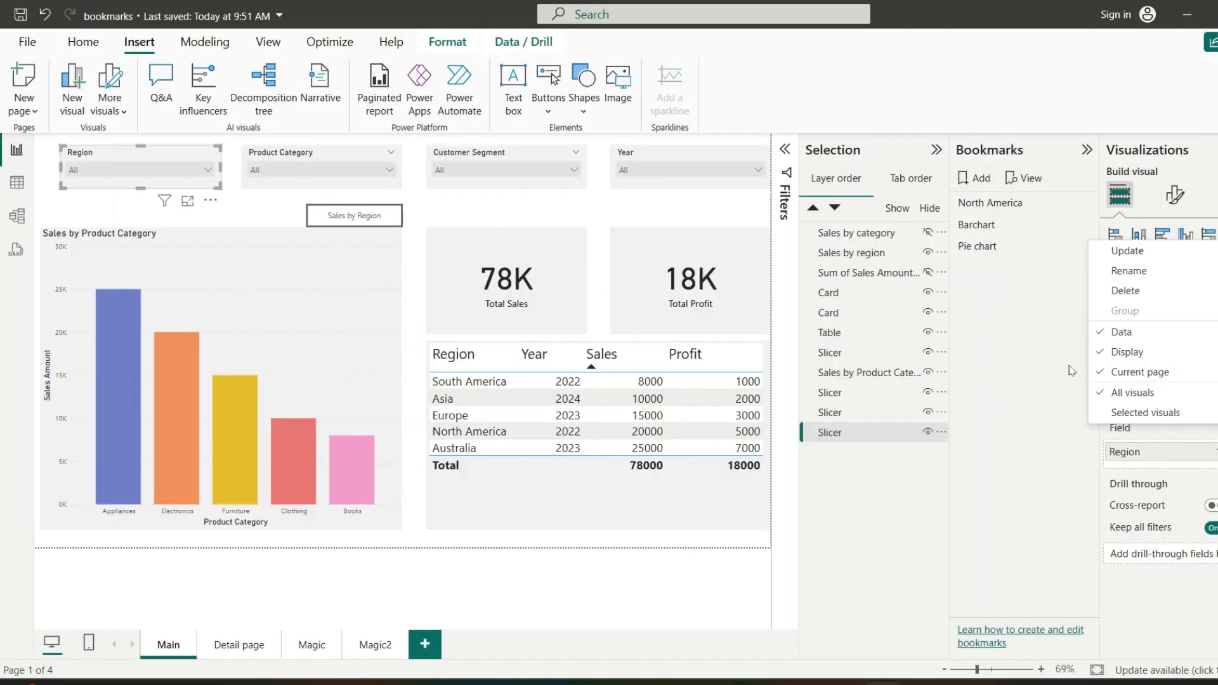
# - Add a bookmark of the Detail page and rename it "Detail page"
pyautogui.click(241, 646)
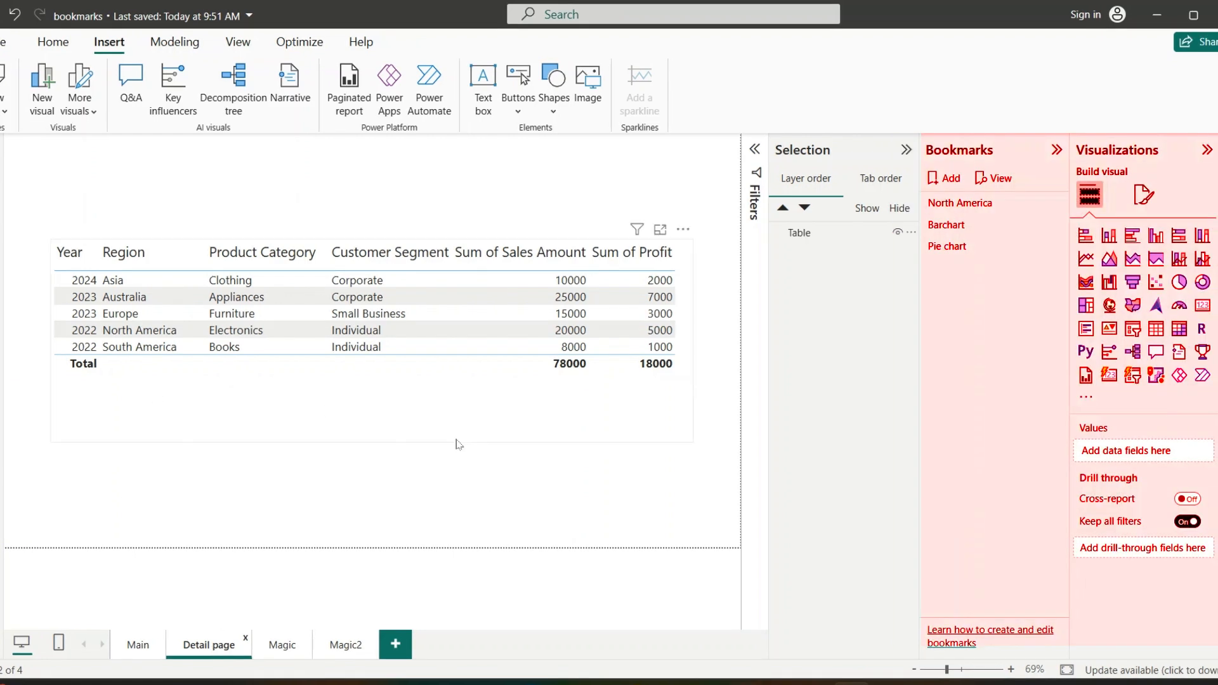
pyautogui.click(946, 180)
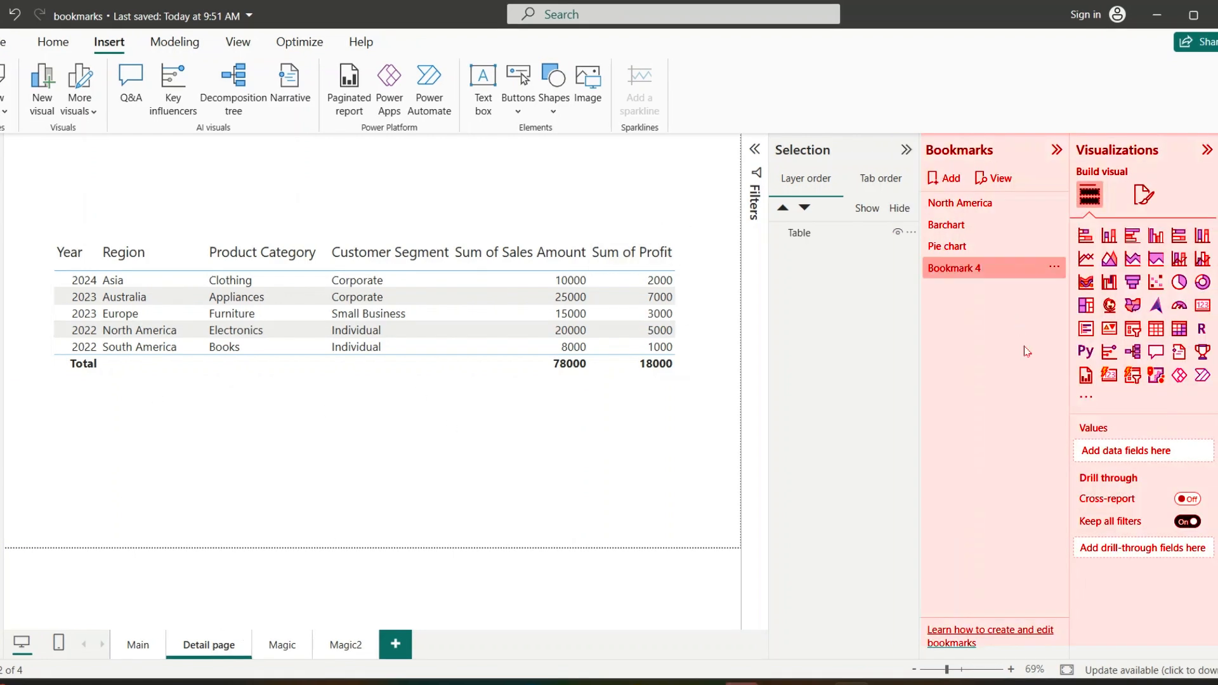
pyautogui.doubleClick(968, 267)
pyautogui.tripleClick(968, 268)
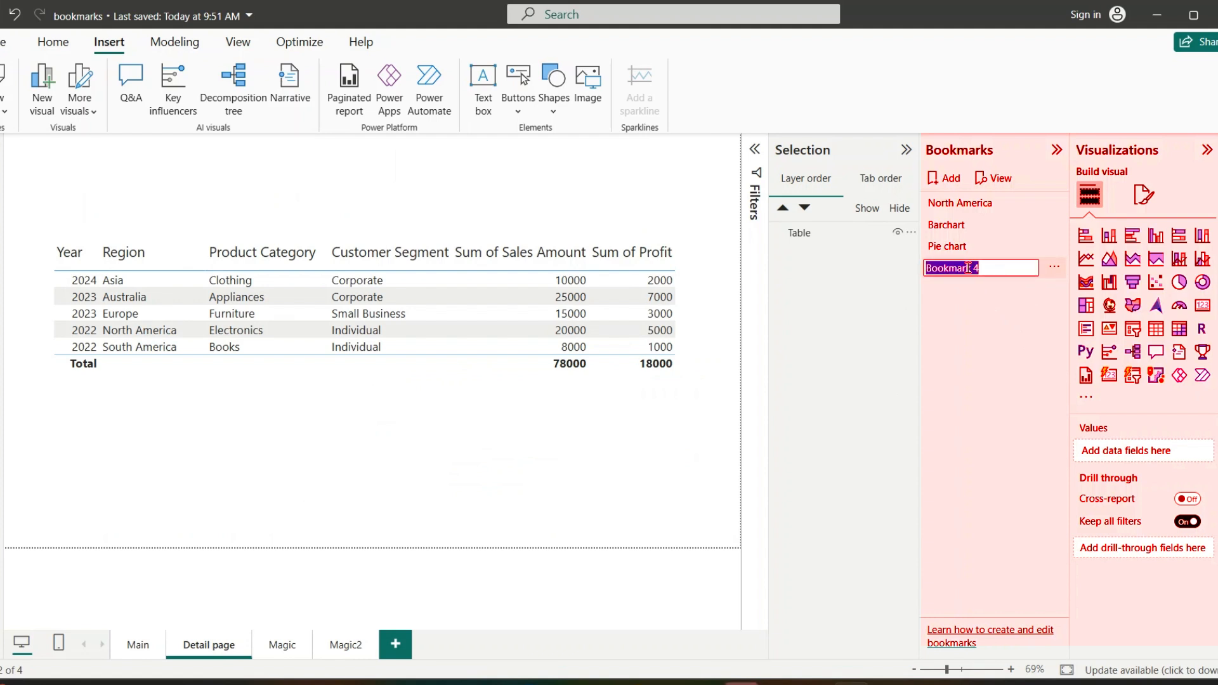
pyautogui.write('Detai')
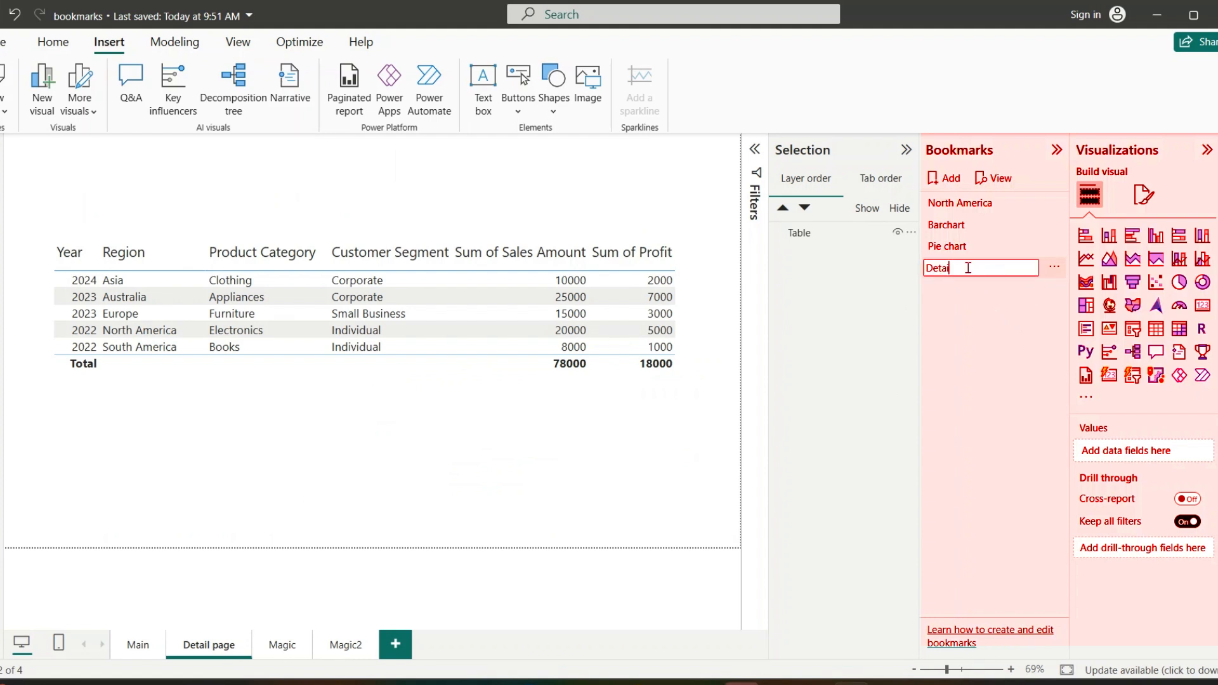
pyautogui.write('l page')
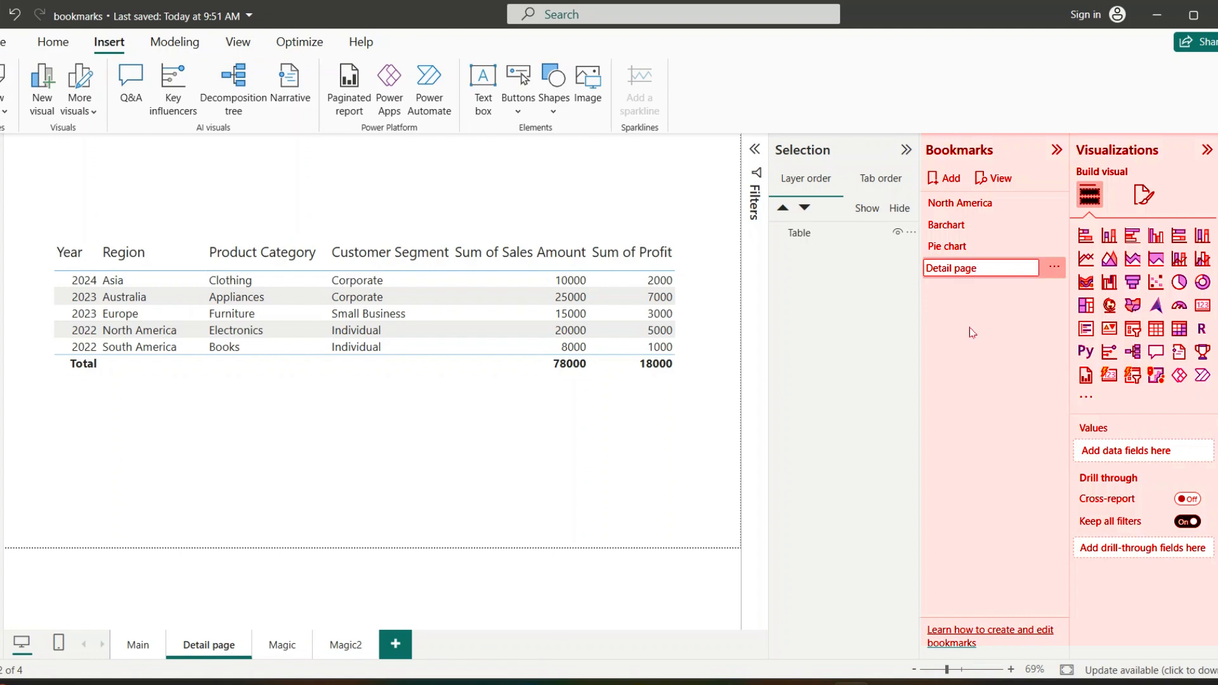
pyautogui.click(973, 331)
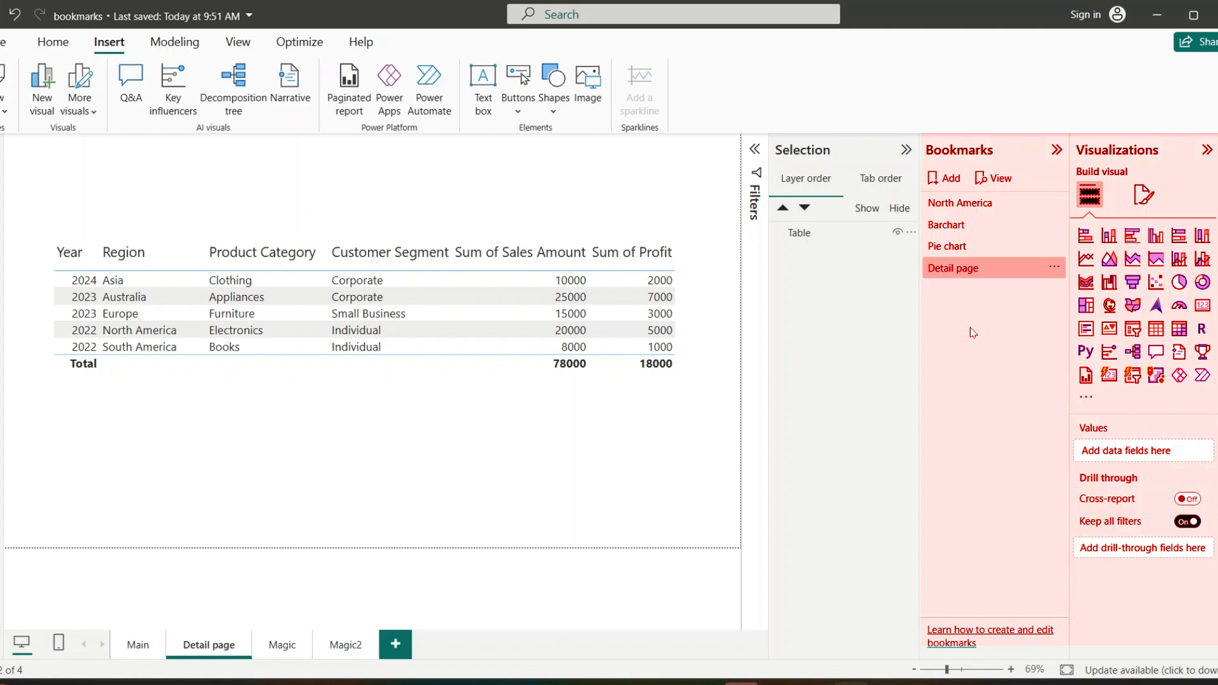
# - Insert an Information button on the Main page
pyautogui.click(135, 649)
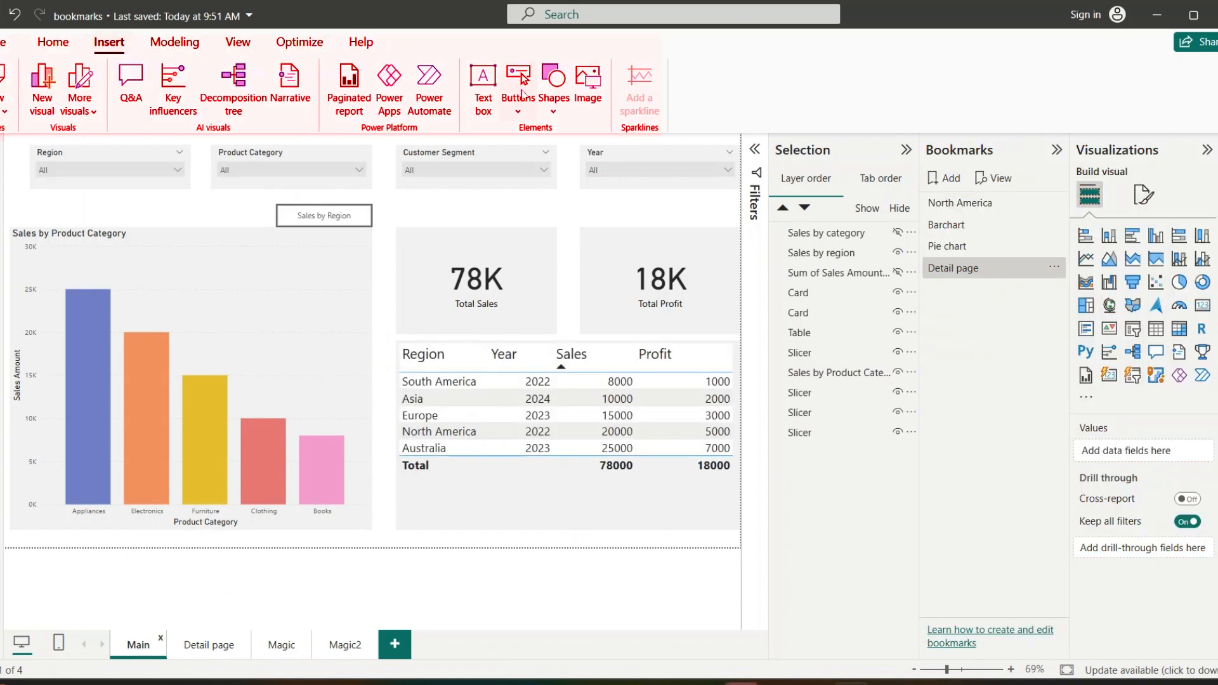
pyautogui.click(521, 112)
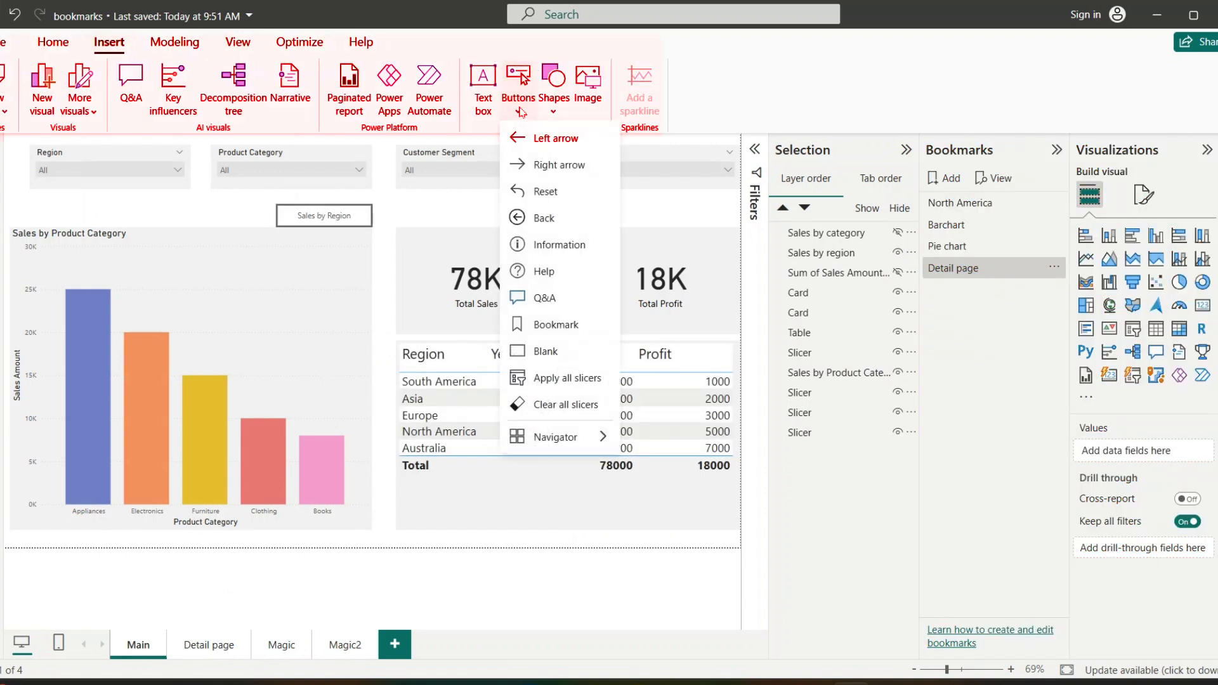
pyautogui.click(559, 246)
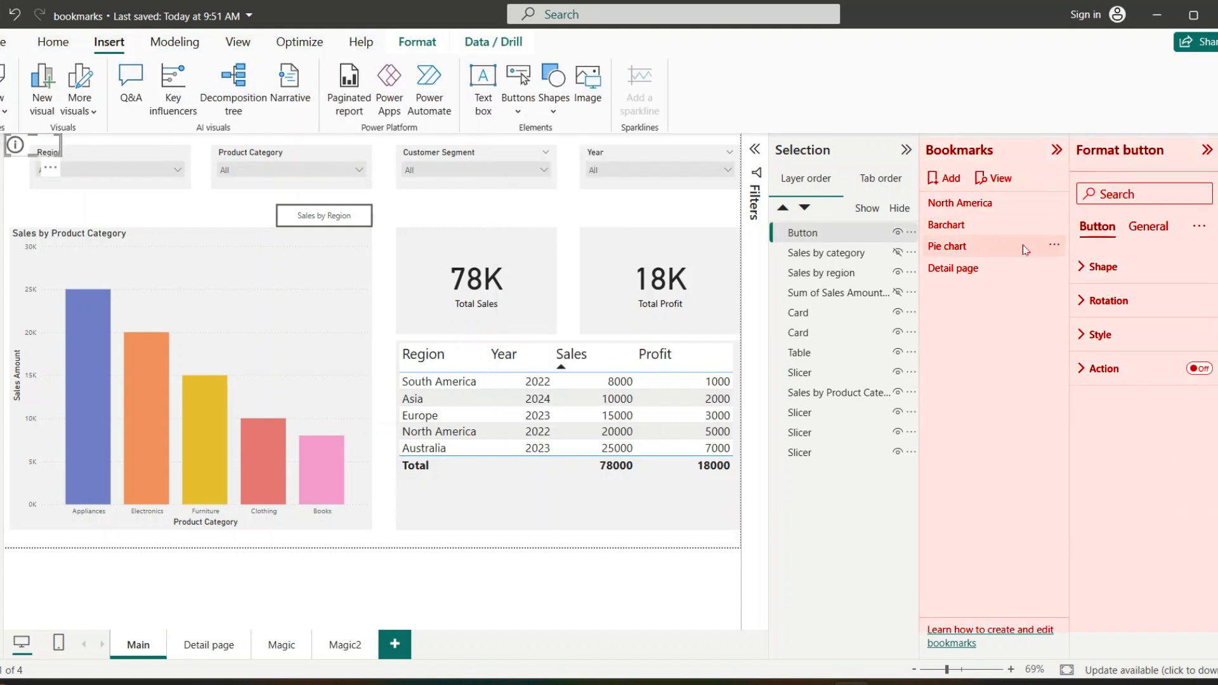
# - Turn on the button's action with type Bookmark linked to the Detail page bookmark, and test the button
pyautogui.click(1117, 369)
pyautogui.click(1193, 371)
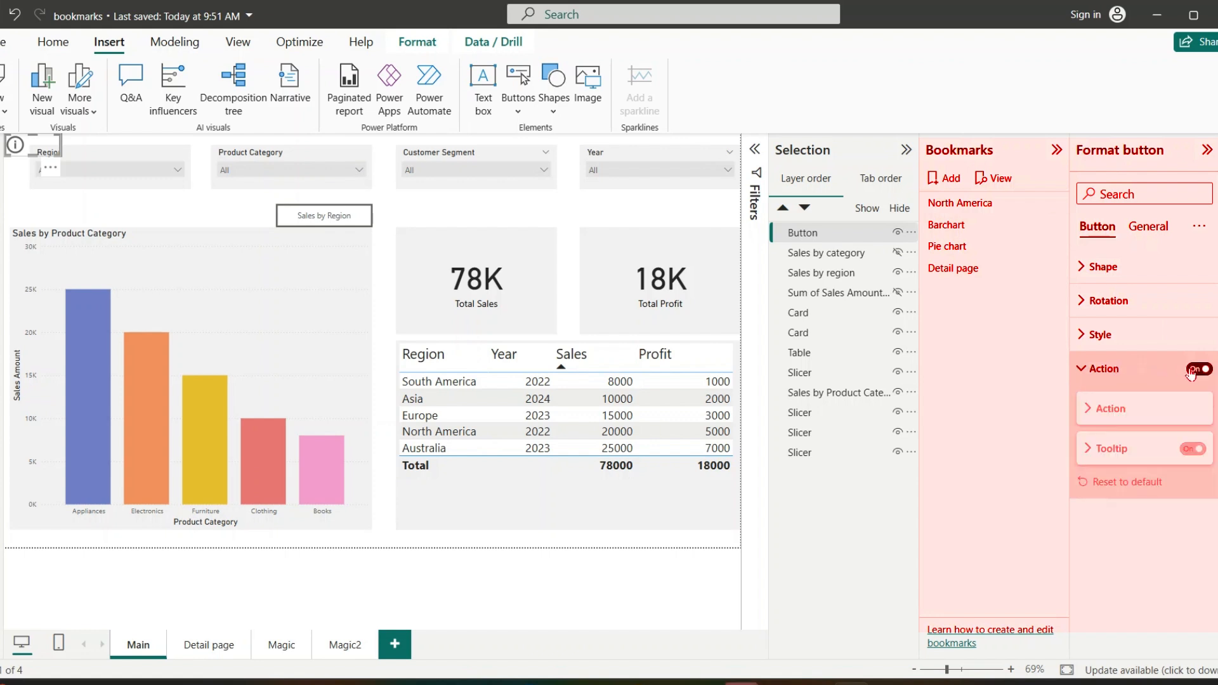
pyautogui.click(1128, 452)
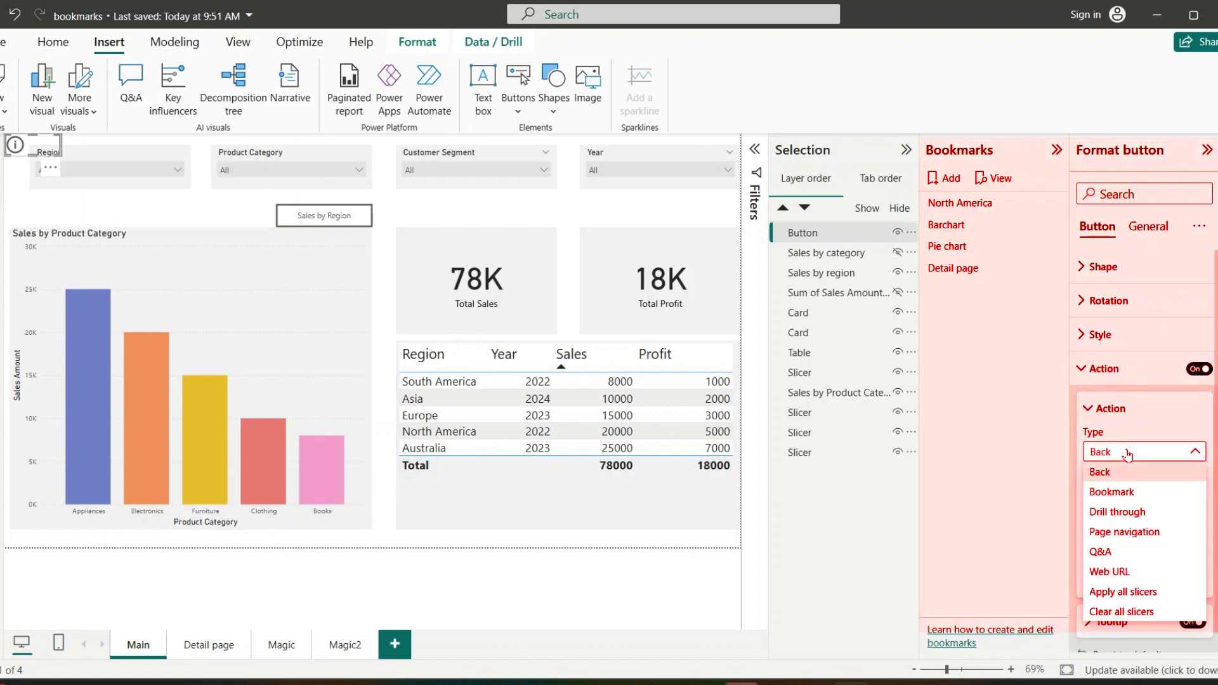
pyautogui.click(1111, 491)
pyautogui.click(1129, 495)
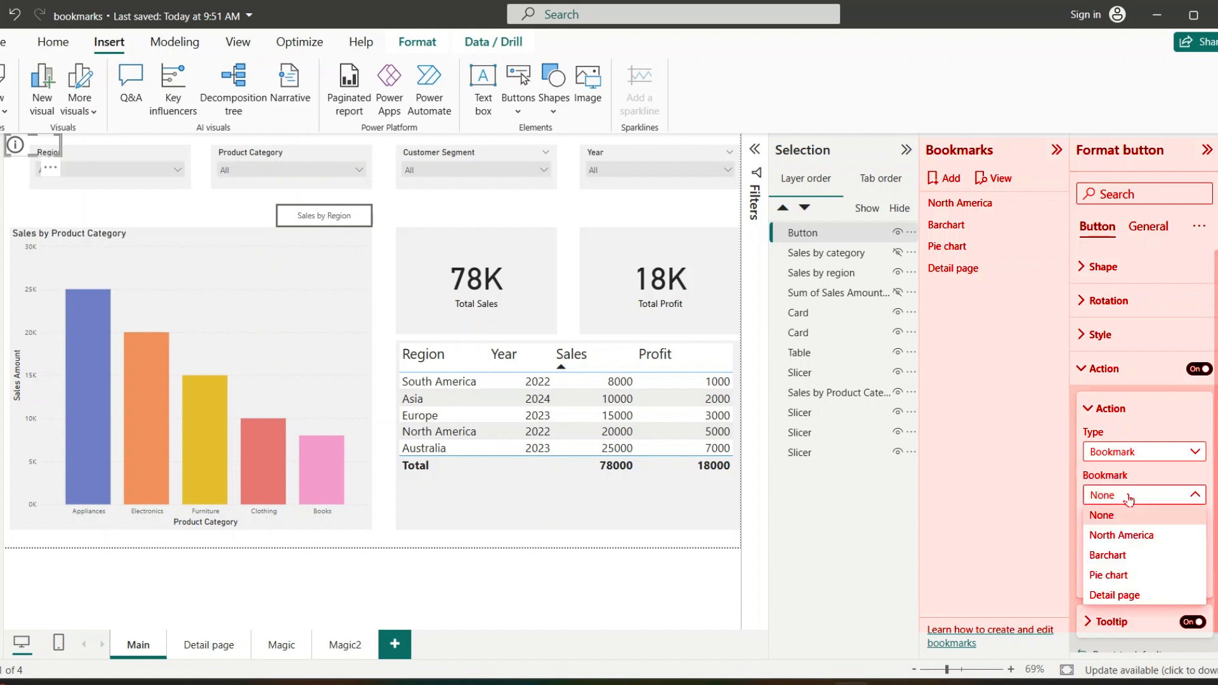
pyautogui.click(1126, 596)
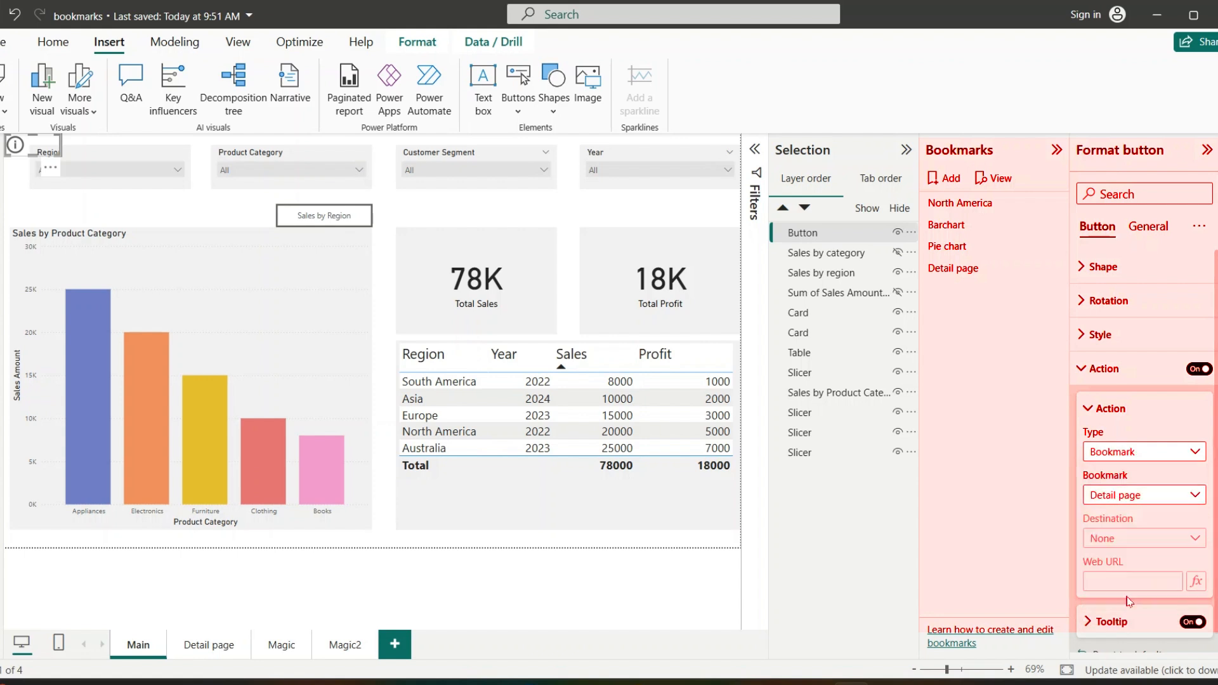
pyautogui.click(217, 208)
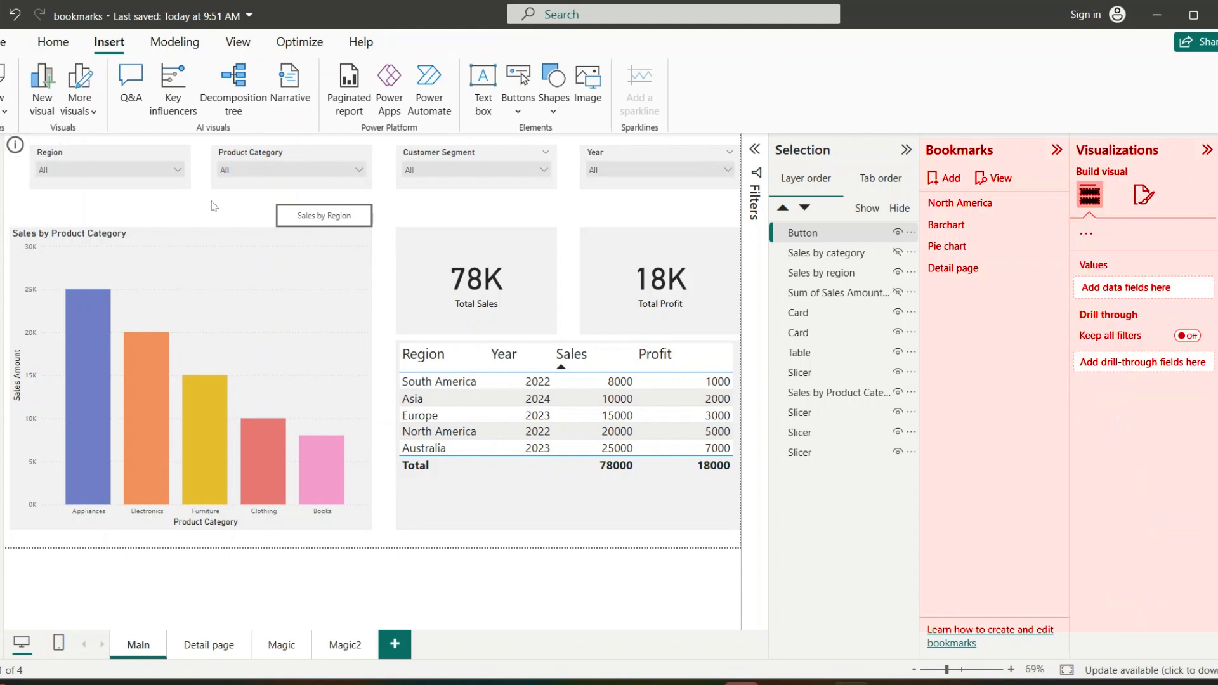
pyautogui.keyDown('ctrl'); pyautogui.click(15, 147); pyautogui.keyUp('ctrl')
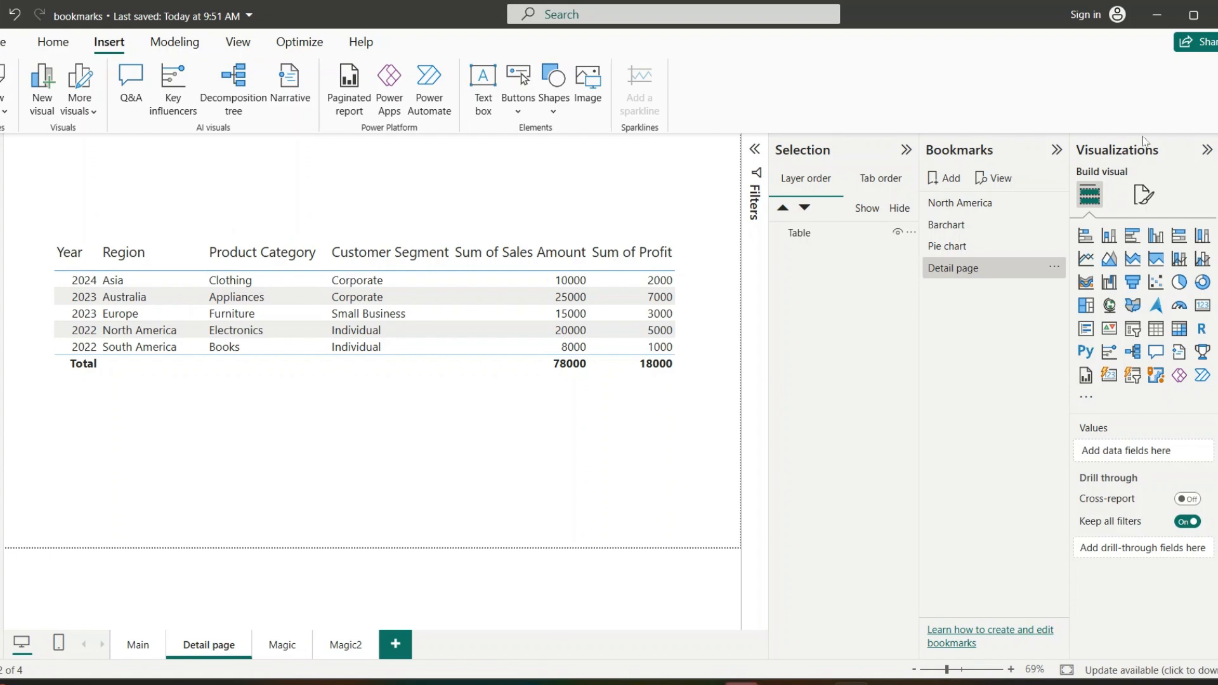
# - Turn off the Current page option for the Detail page bookmark, update the bookmark and return to the Main page
pyautogui.click(1056, 268)
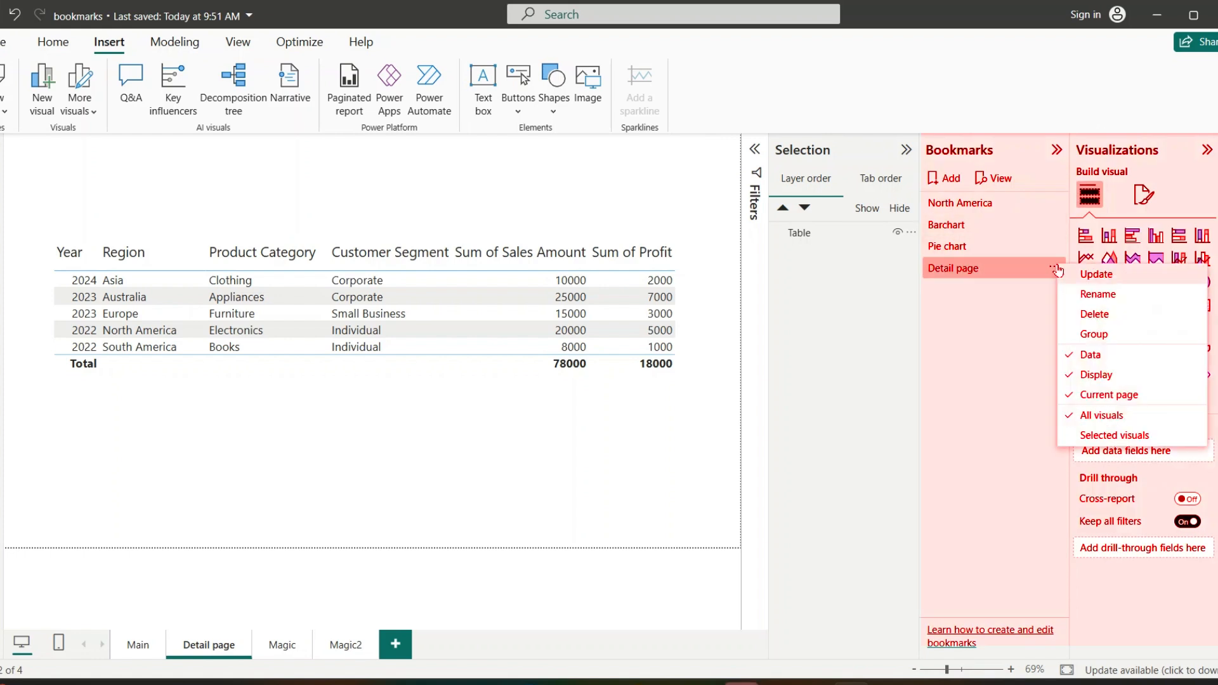
pyautogui.click(1070, 396)
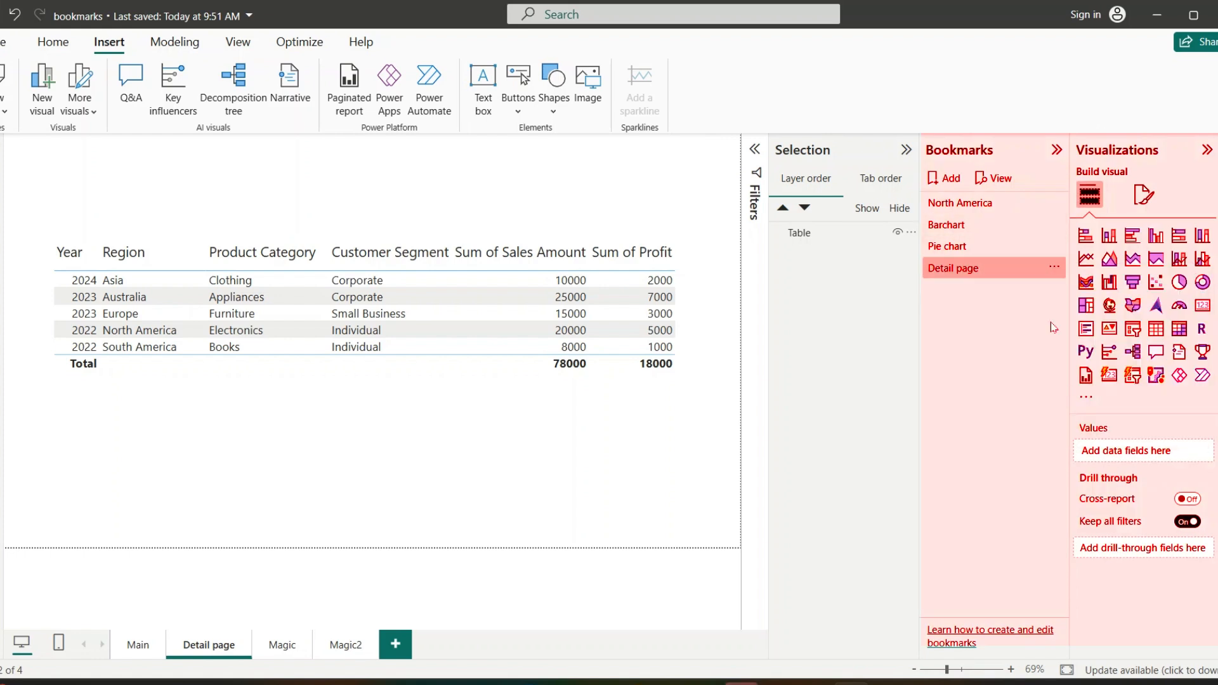
pyautogui.click(1053, 270)
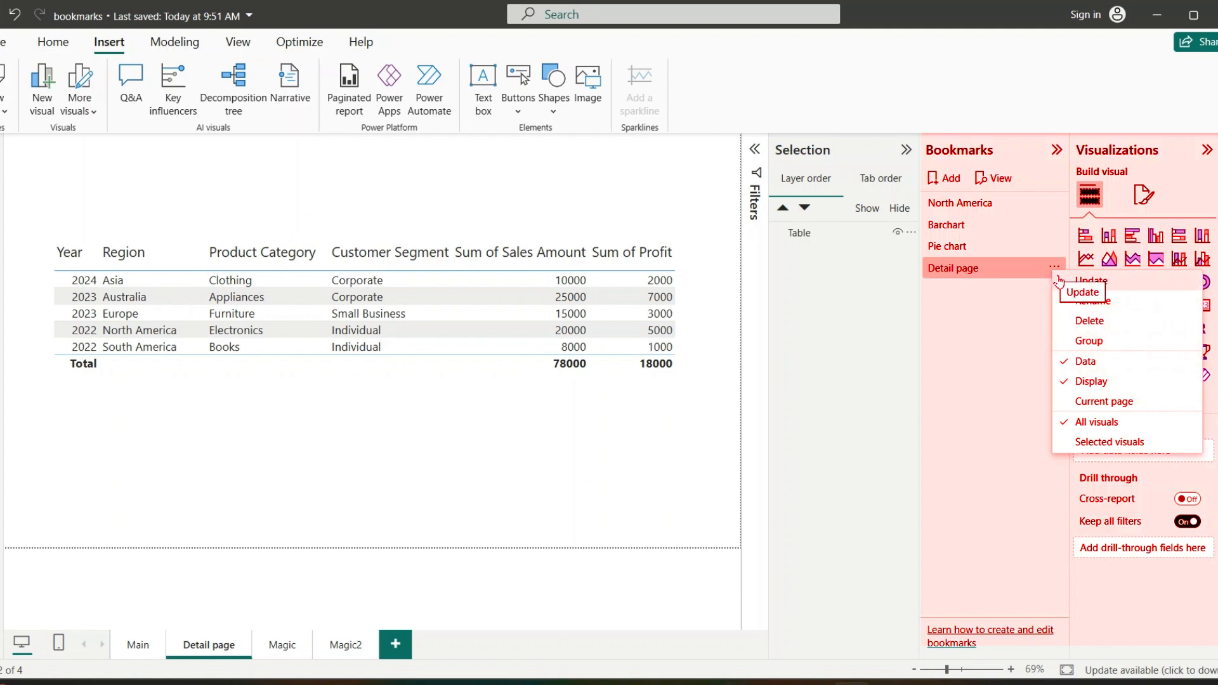
pyautogui.click(1058, 281)
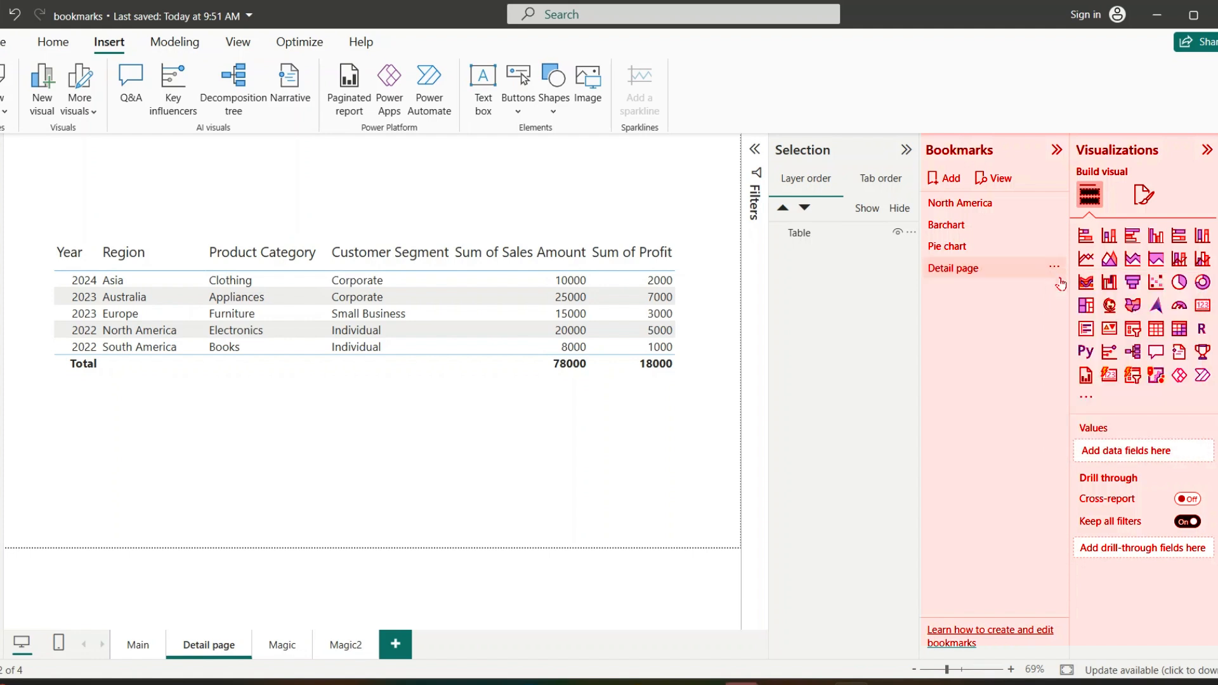
pyautogui.click(138, 645)
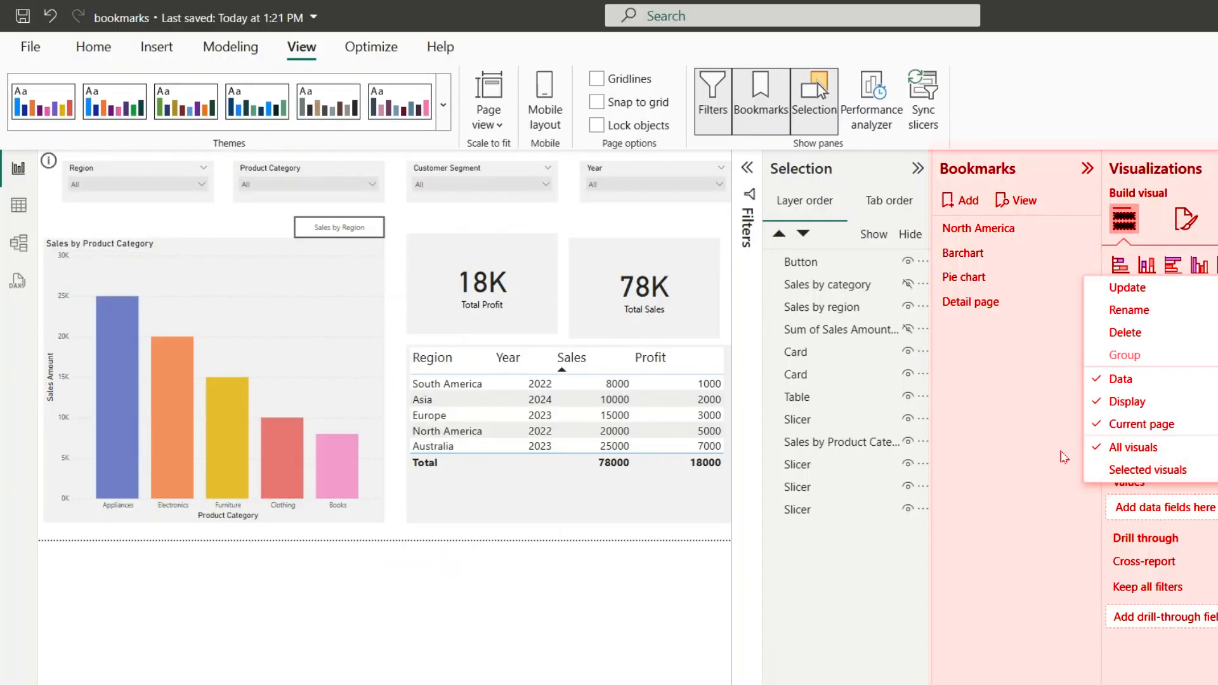
# - Add a bookmark of the Main page named "All visulas" and update it
pyautogui.click(1139, 471)
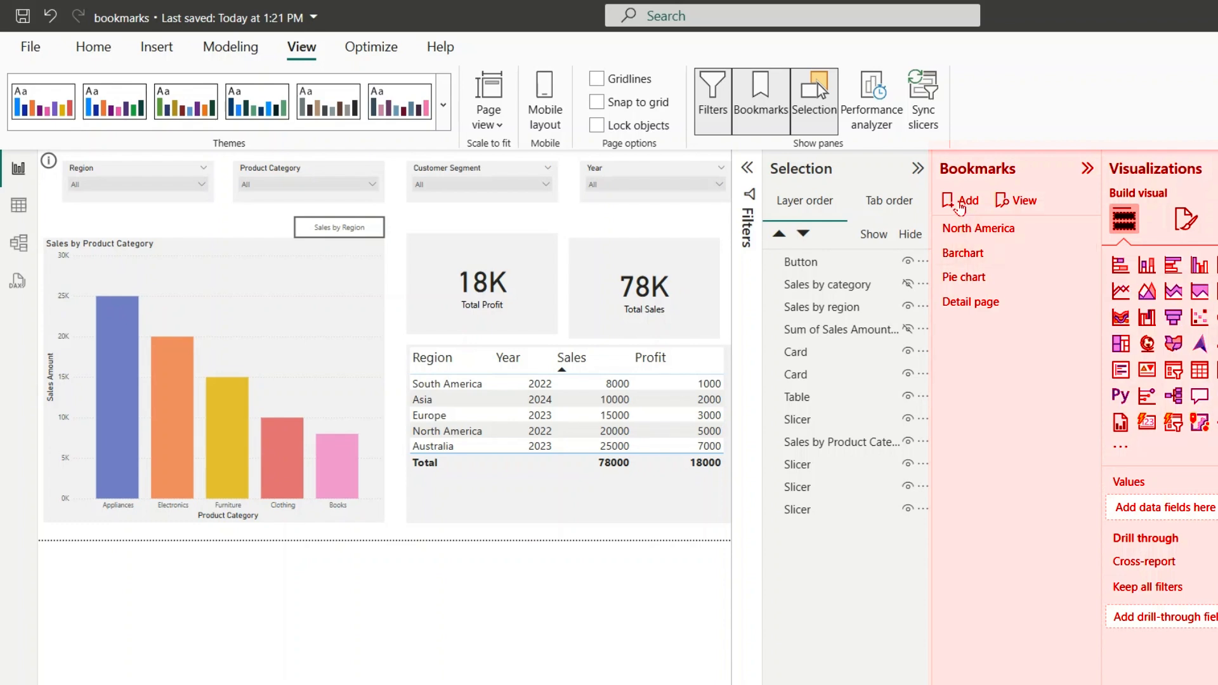
pyautogui.click(965, 202)
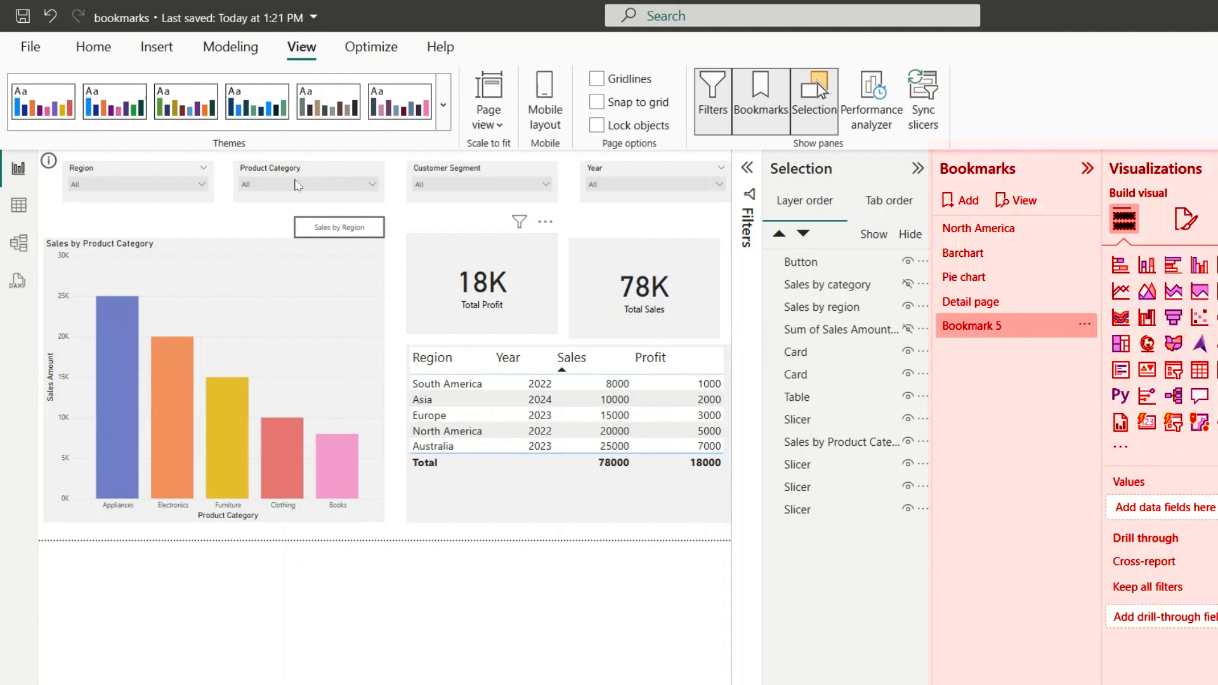
pyautogui.doubleClick(976, 335)
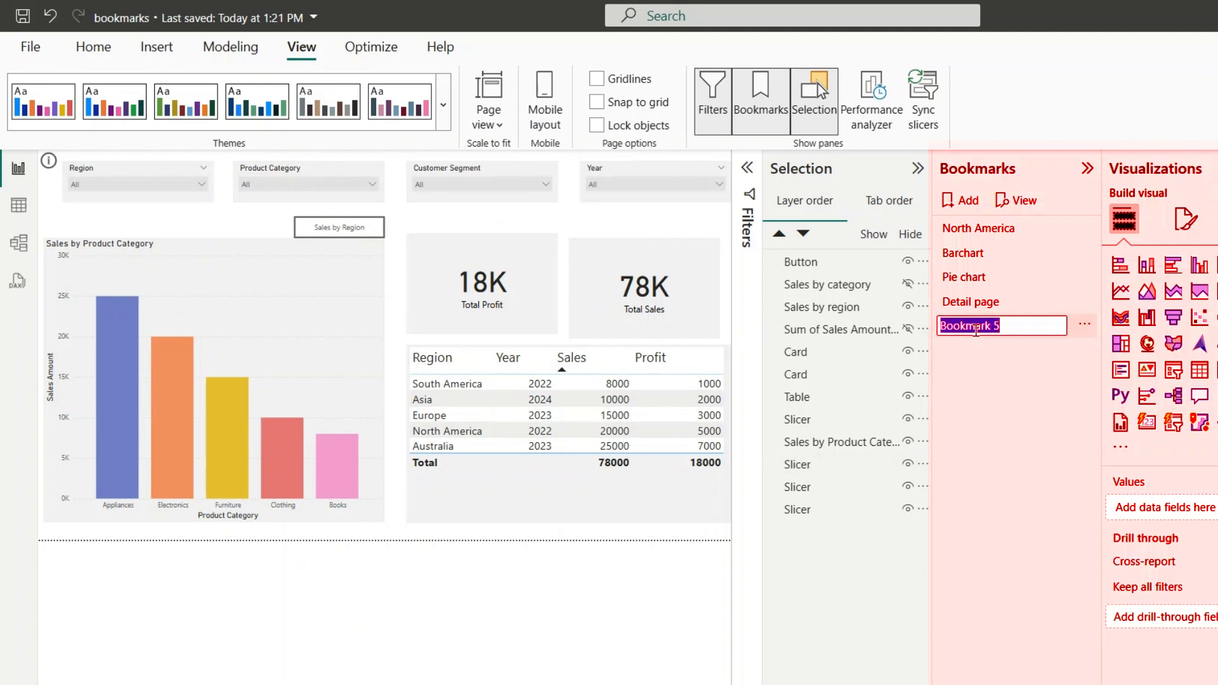
pyautogui.write('All visulas')
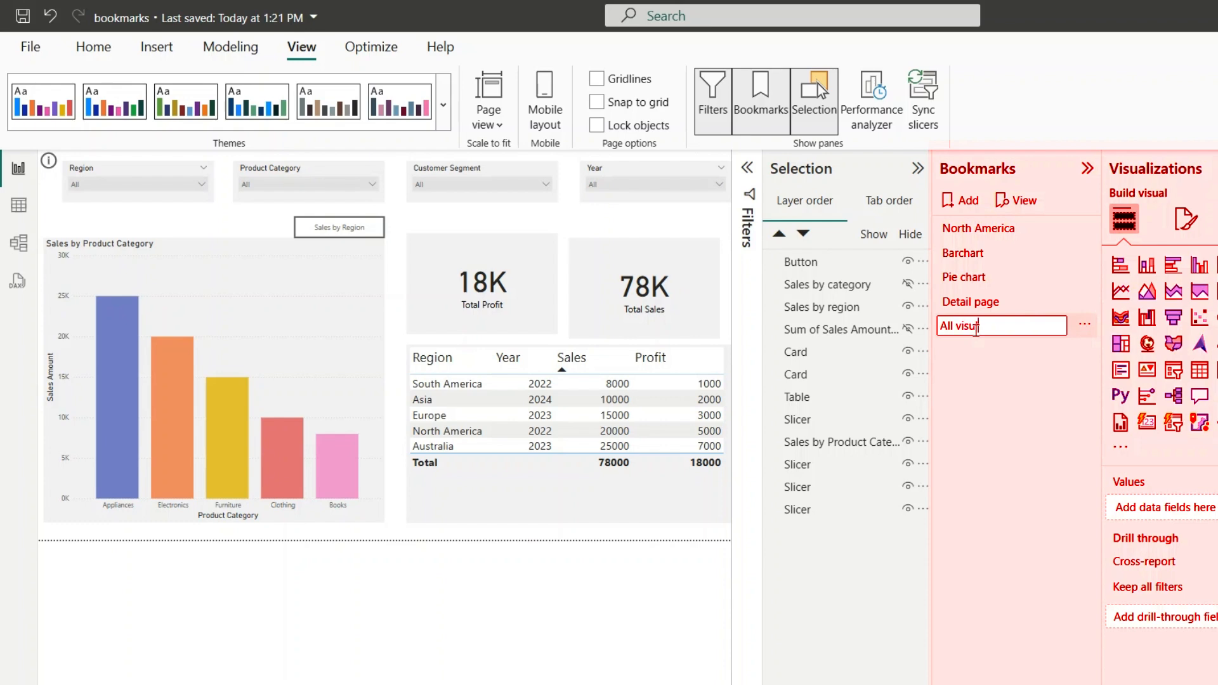
pyautogui.press('Return')
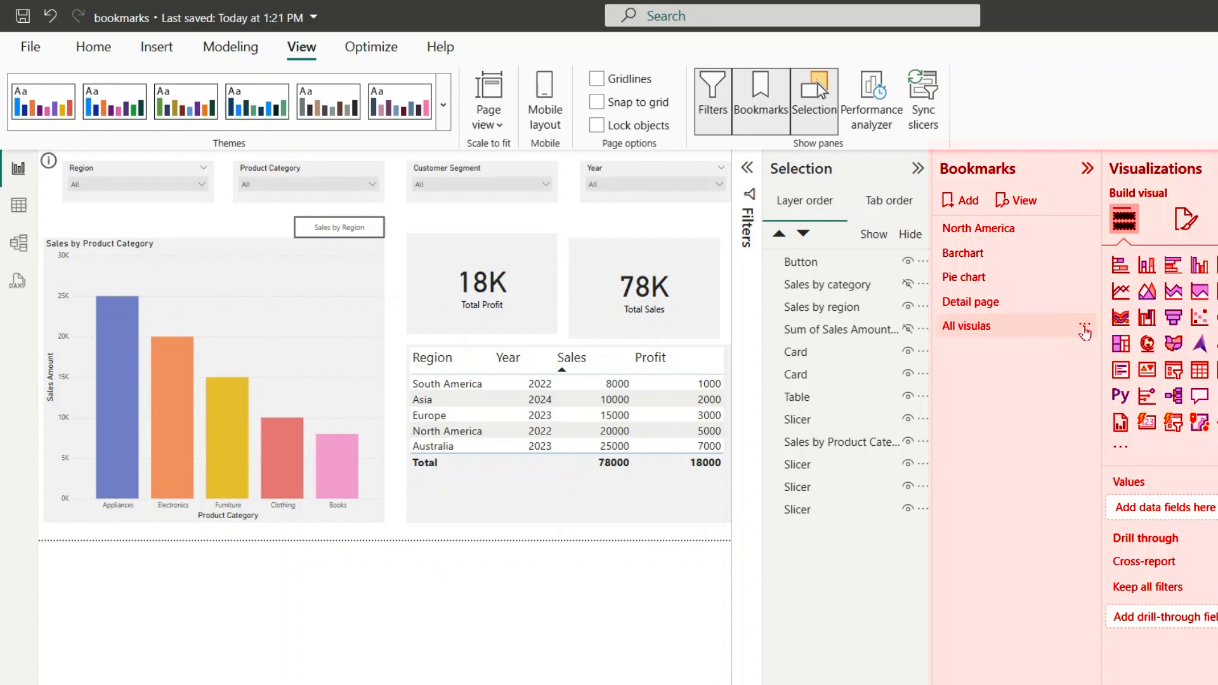
pyautogui.click(1084, 326)
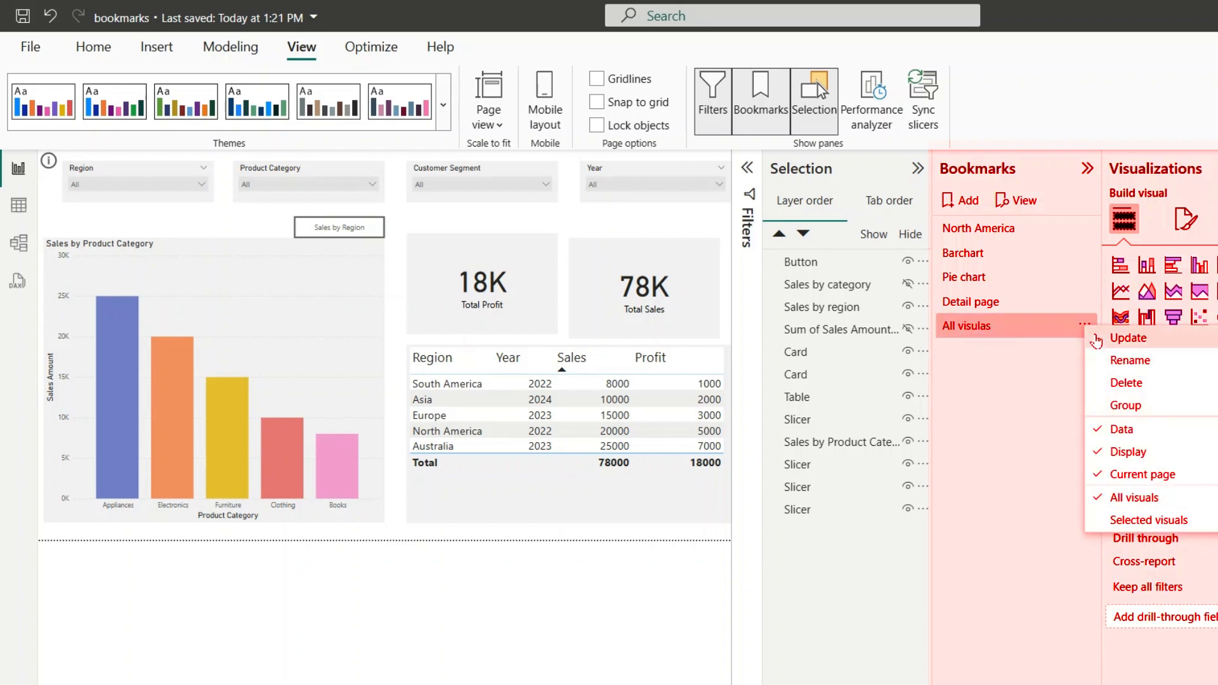
pyautogui.click(1097, 340)
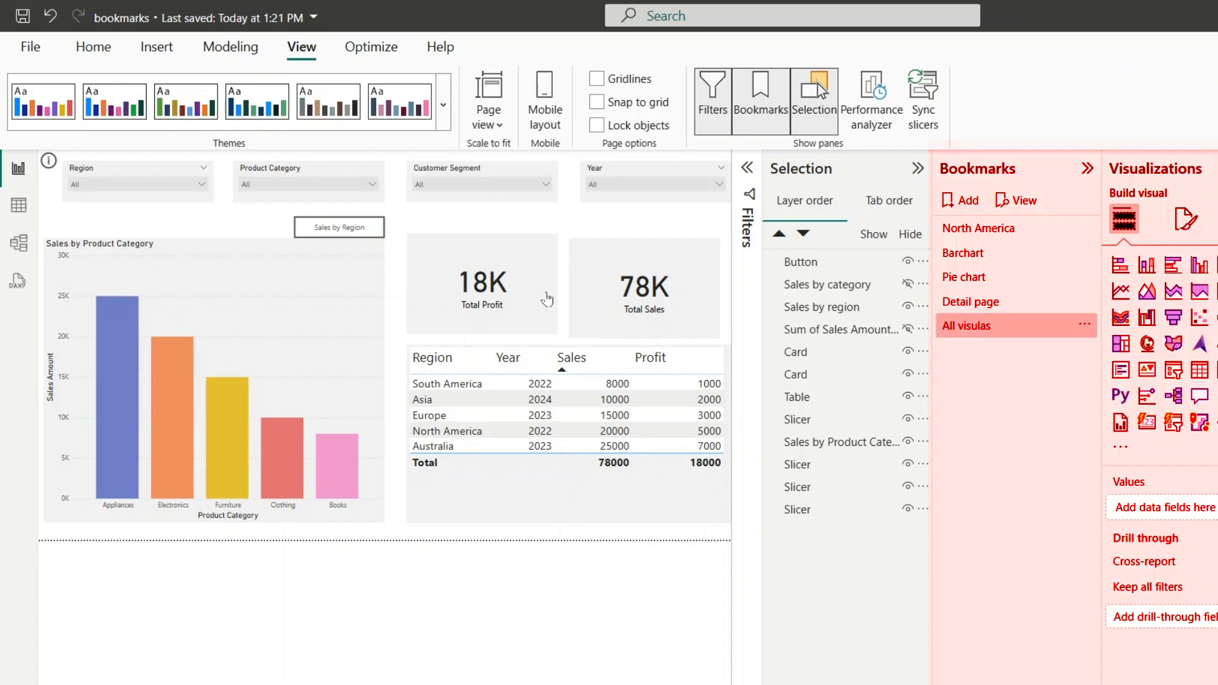
# - Filter the Product Category slicer to Clothing and hide the Table visual
pyautogui.click(324, 191)
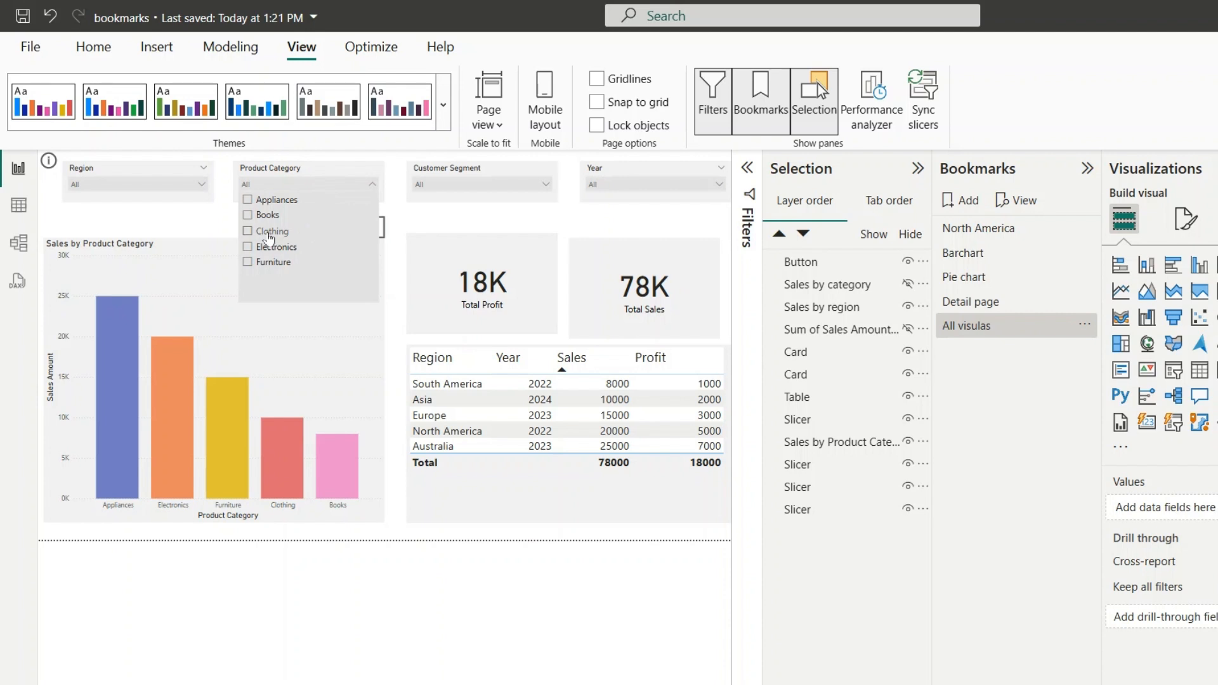
pyautogui.click(269, 233)
pyautogui.click(609, 457)
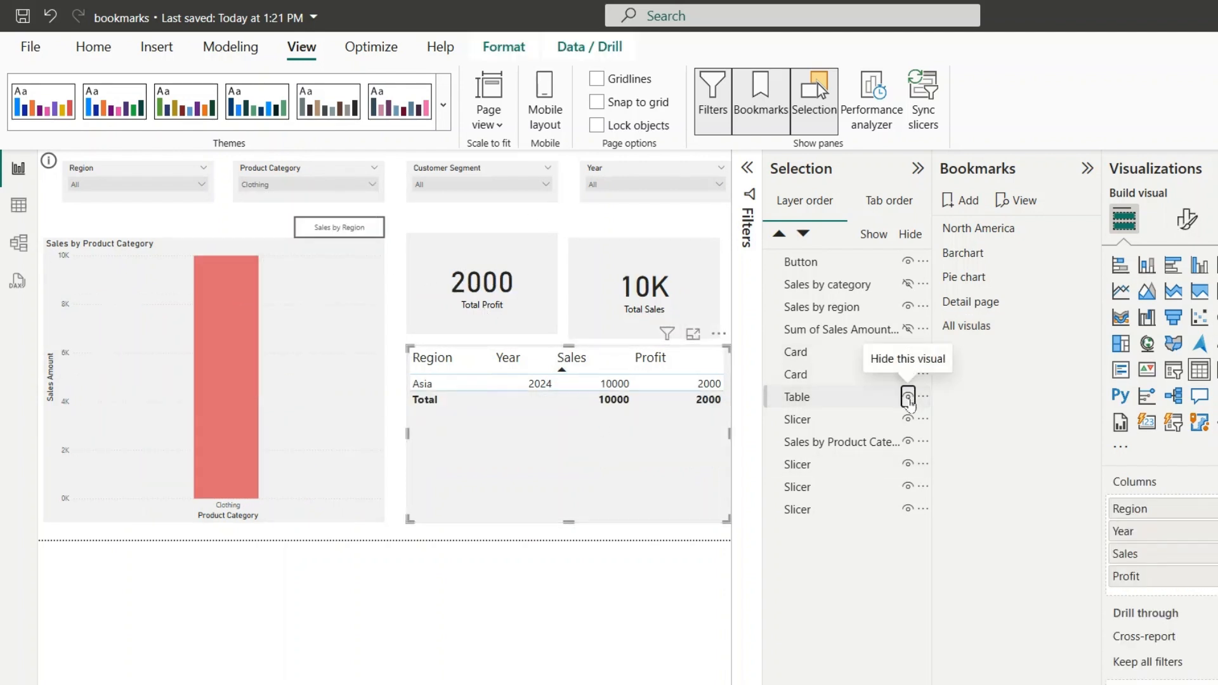
pyautogui.click(908, 397)
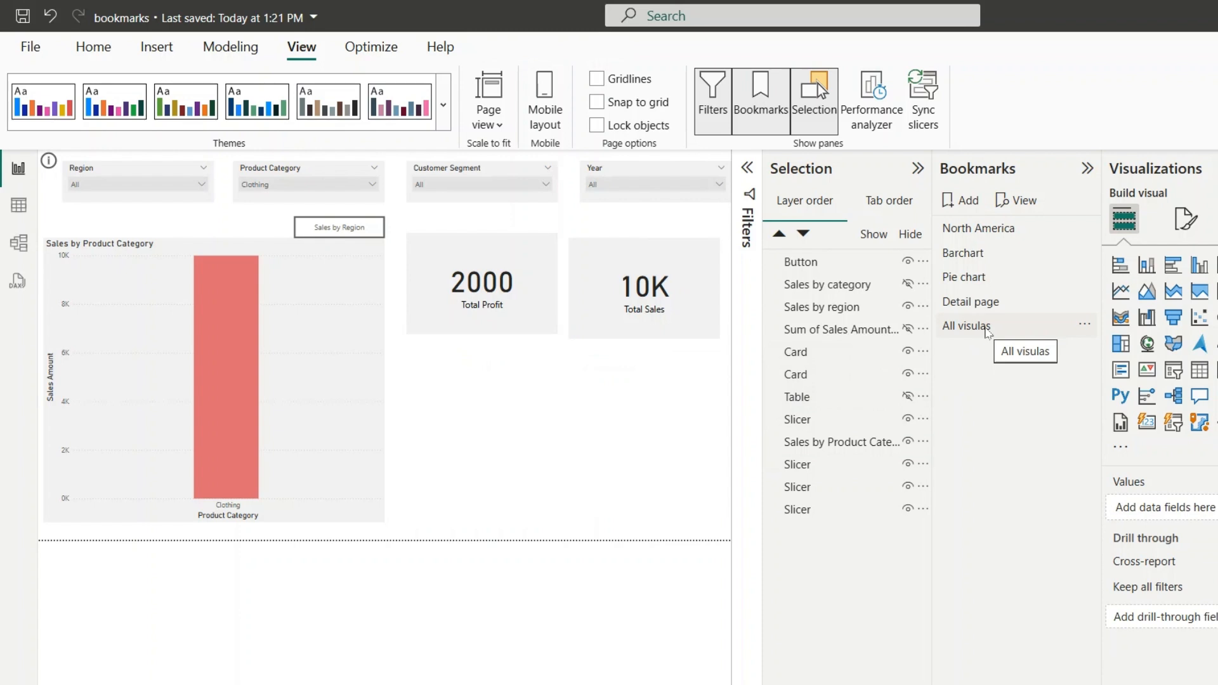
# - Apply the All visulas bookmark and examine its options
pyautogui.click(1022, 329)
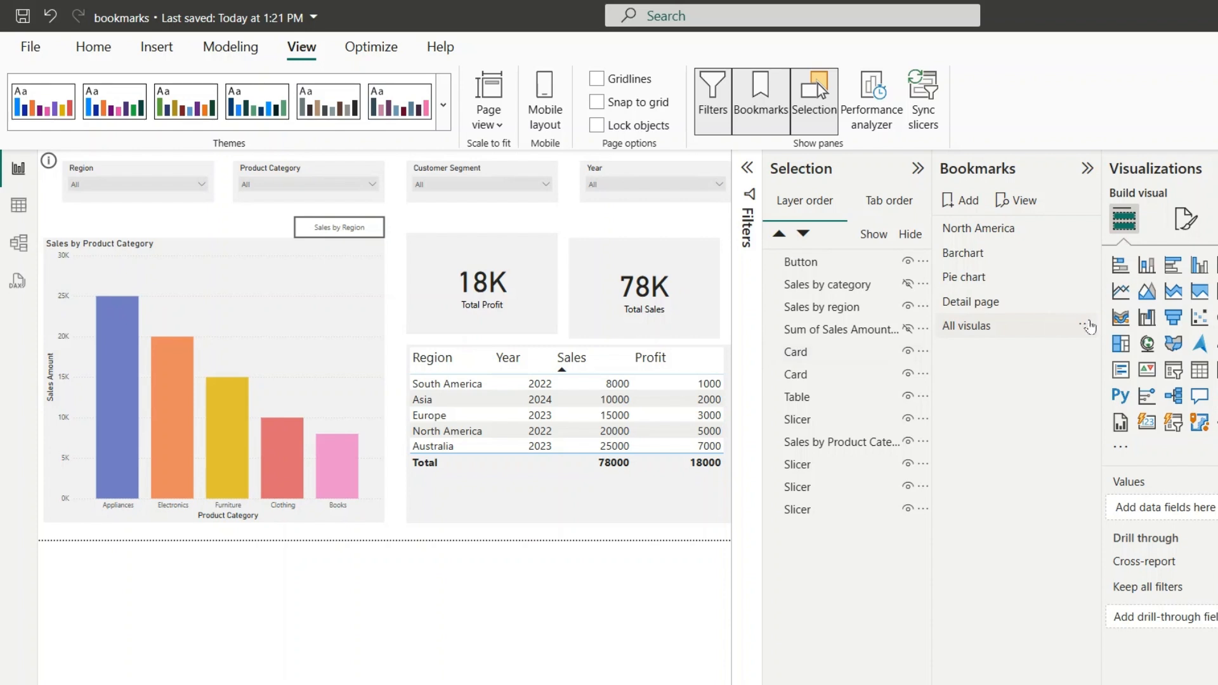
pyautogui.click(1083, 324)
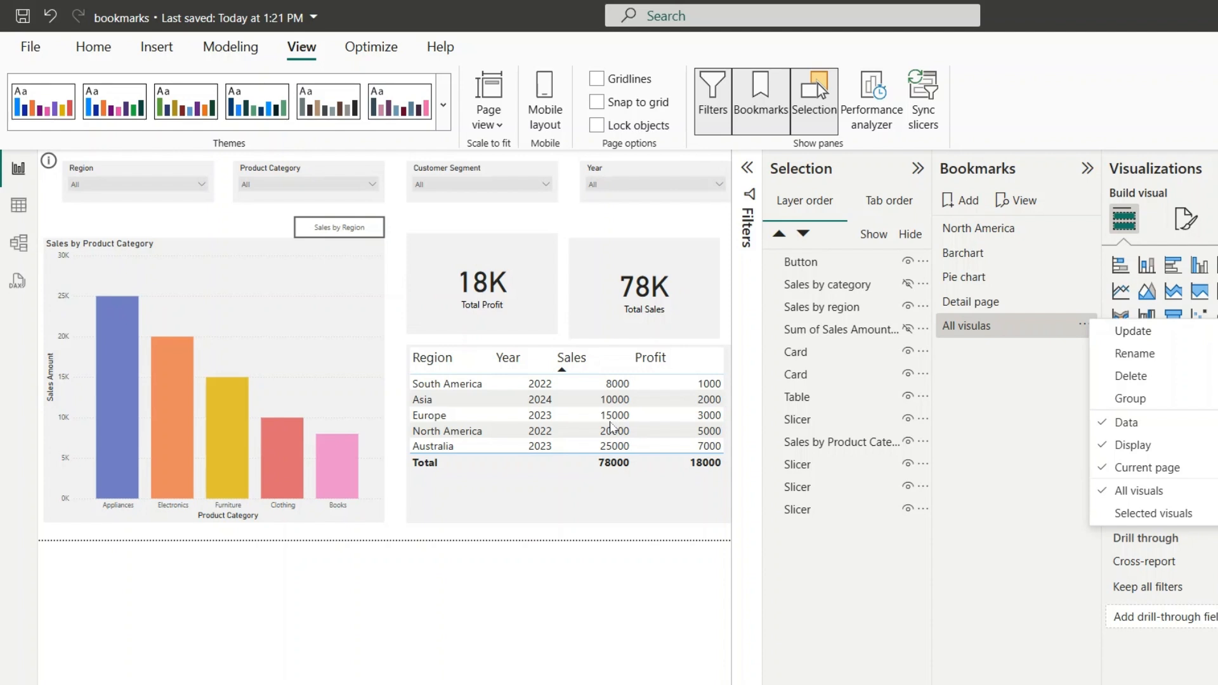
pyautogui.click(947, 517)
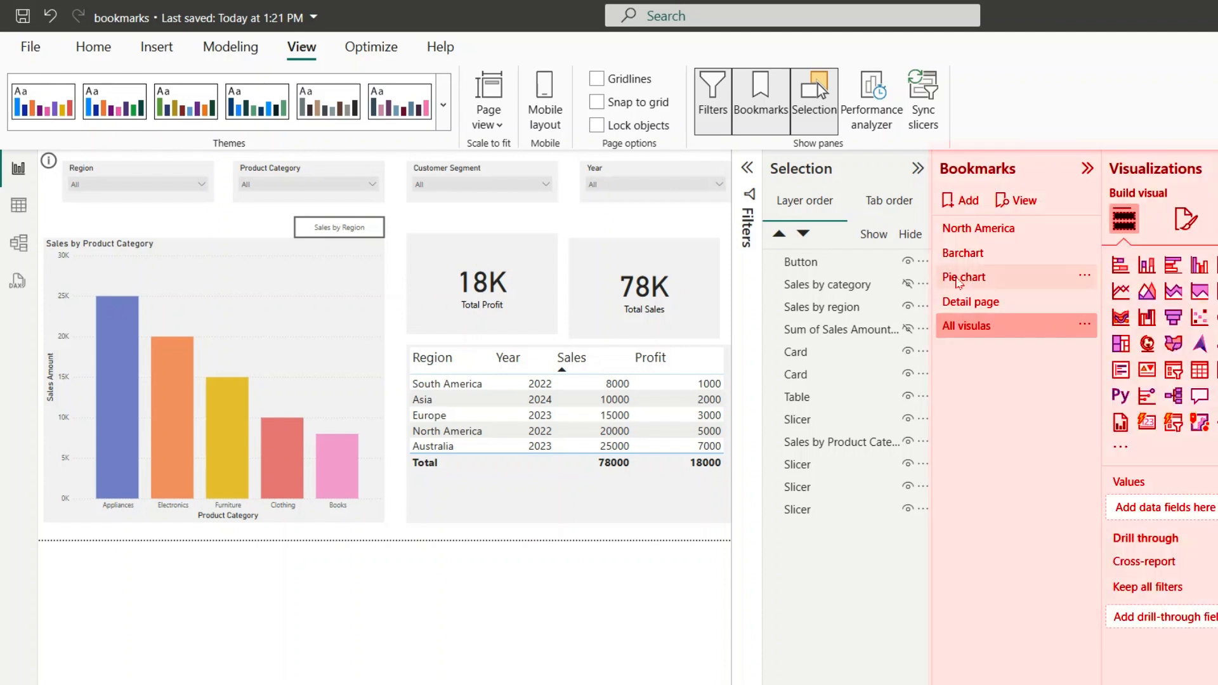
# - Add a new bookmark of the Main page and name it "Selected Visuals"
pyautogui.click(961, 203)
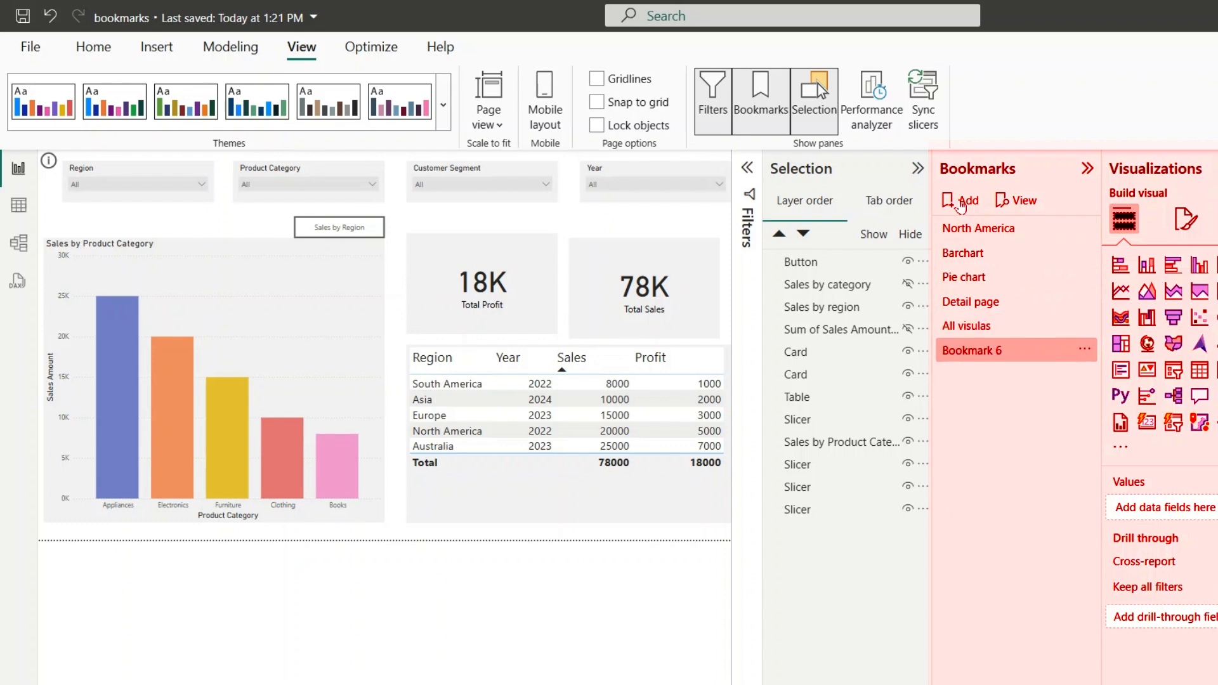
pyautogui.doubleClick(968, 352)
pyautogui.tripleClick(970, 356)
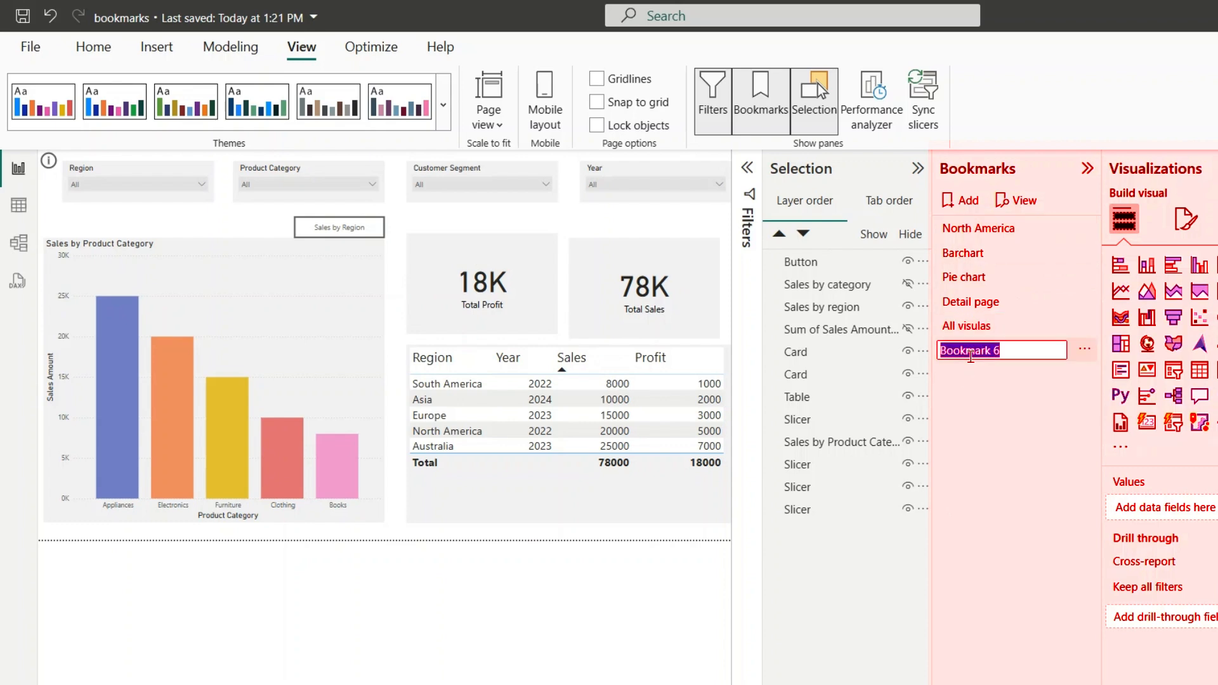
pyautogui.write('Selected V')
pyautogui.write('idu')
pyautogui.press('BackSpace')
pyautogui.press('BackSpace')
pyautogui.write('suals')
pyautogui.press('Return')
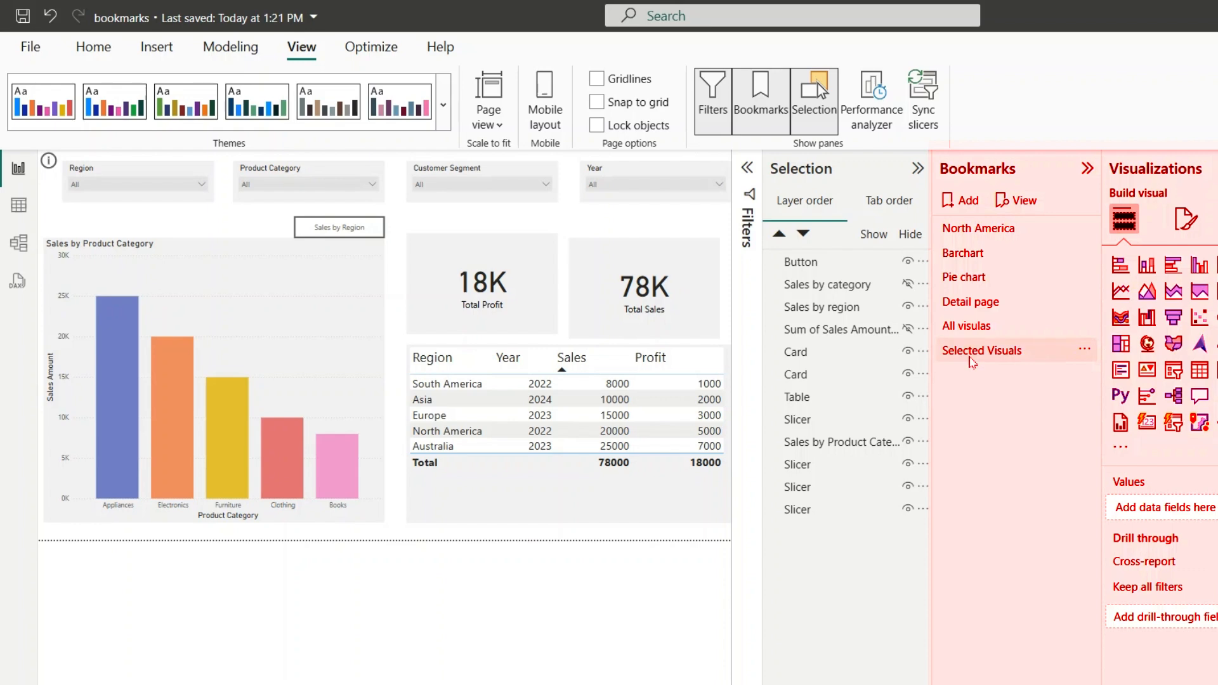
# - Switch the Selected Visuals bookmark to the Selected visuals option and update it with only the Product Category slicer selected
pyautogui.click(1083, 350)
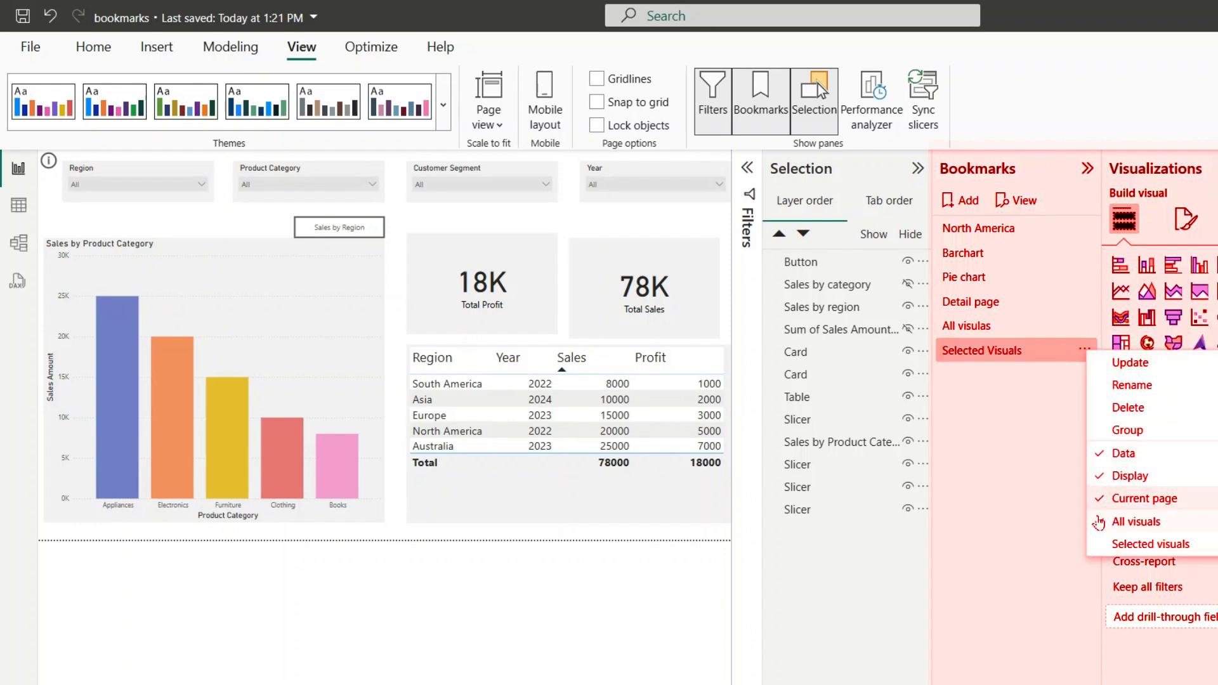
pyautogui.click(1113, 547)
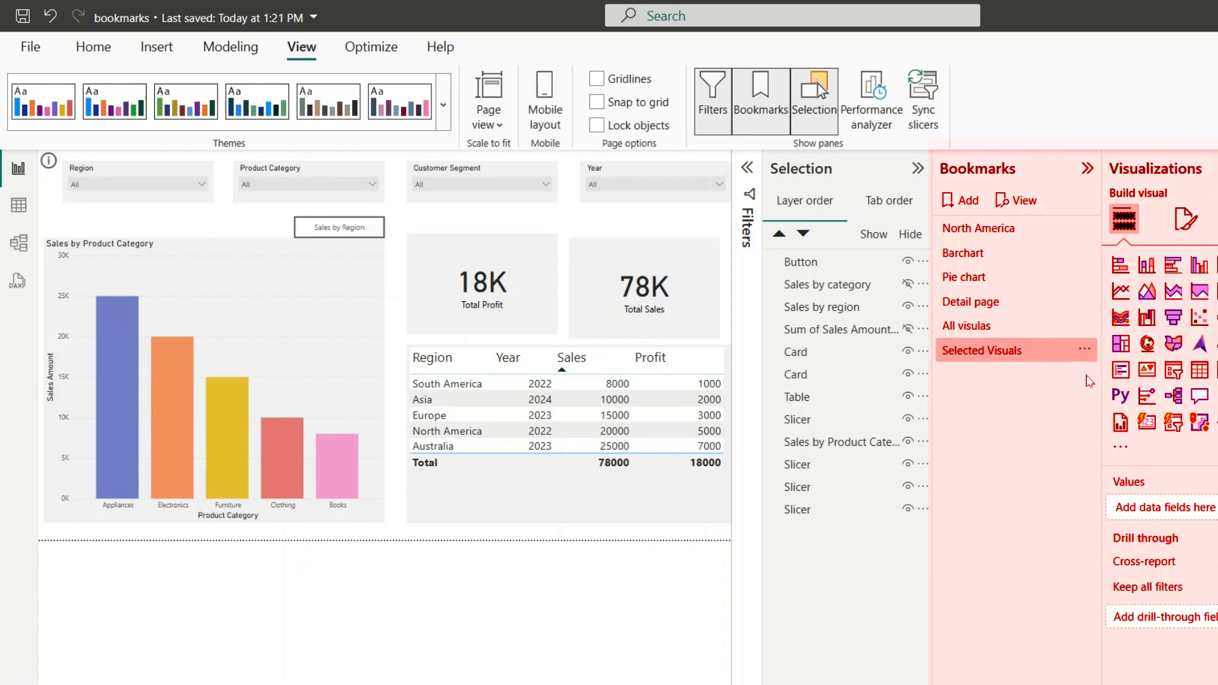
pyautogui.click(262, 174)
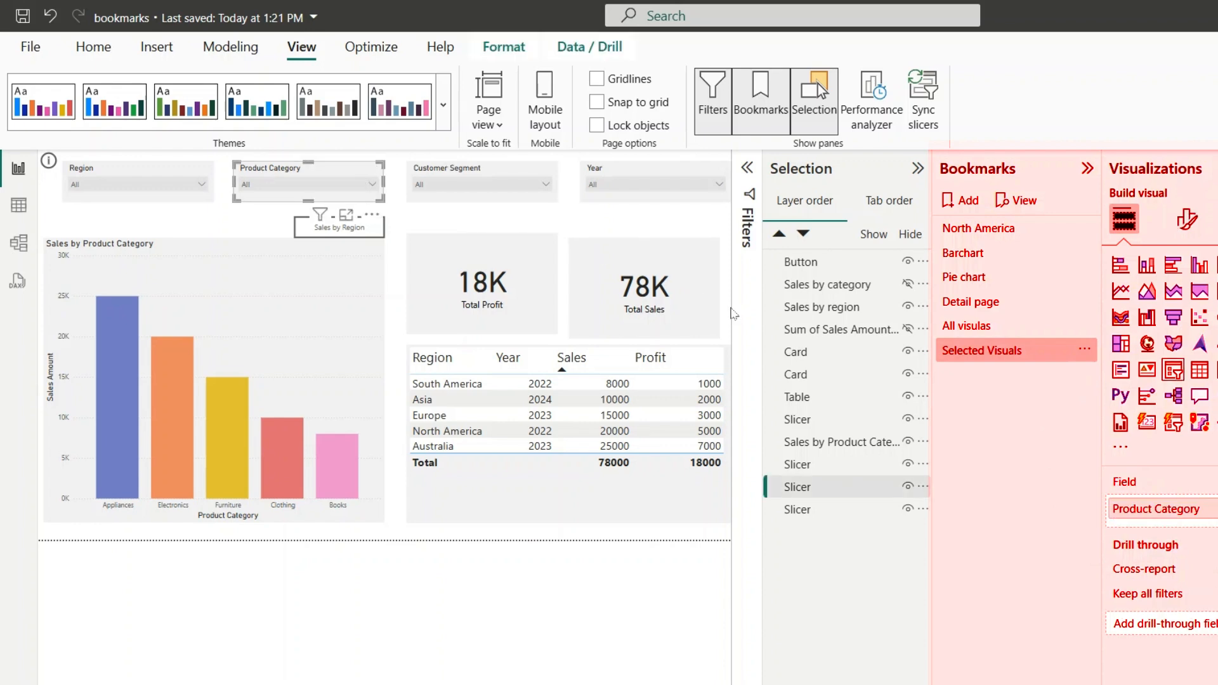
pyautogui.click(1085, 350)
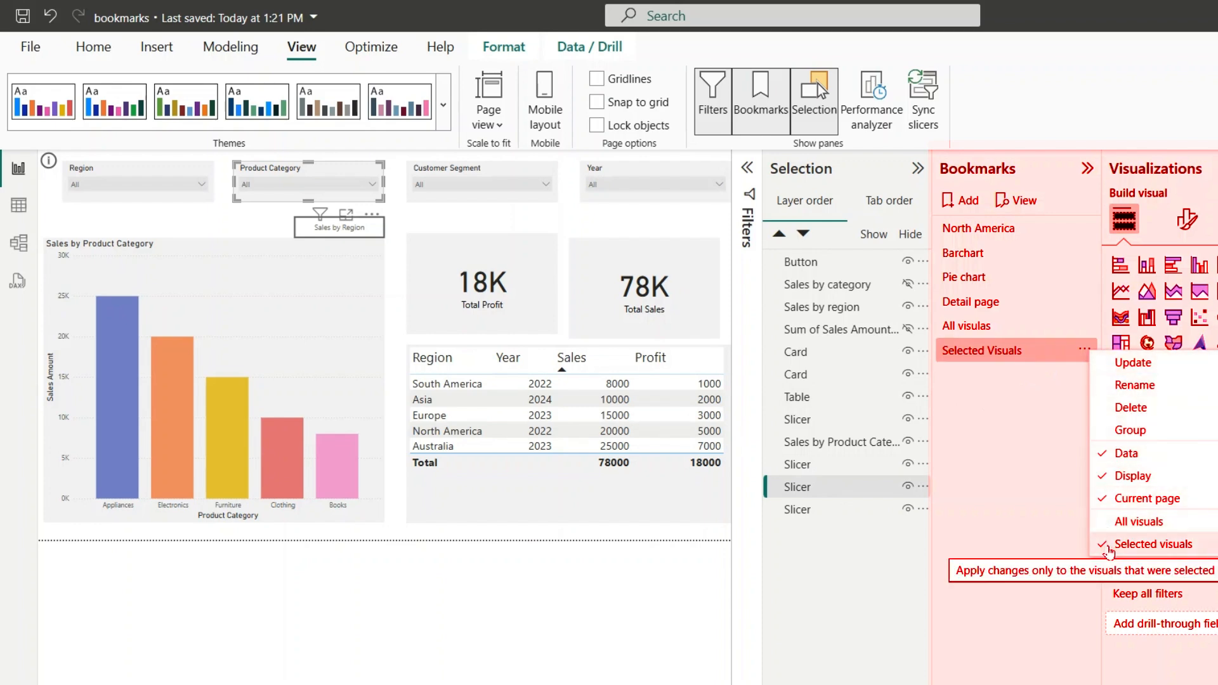
pyautogui.click(1117, 366)
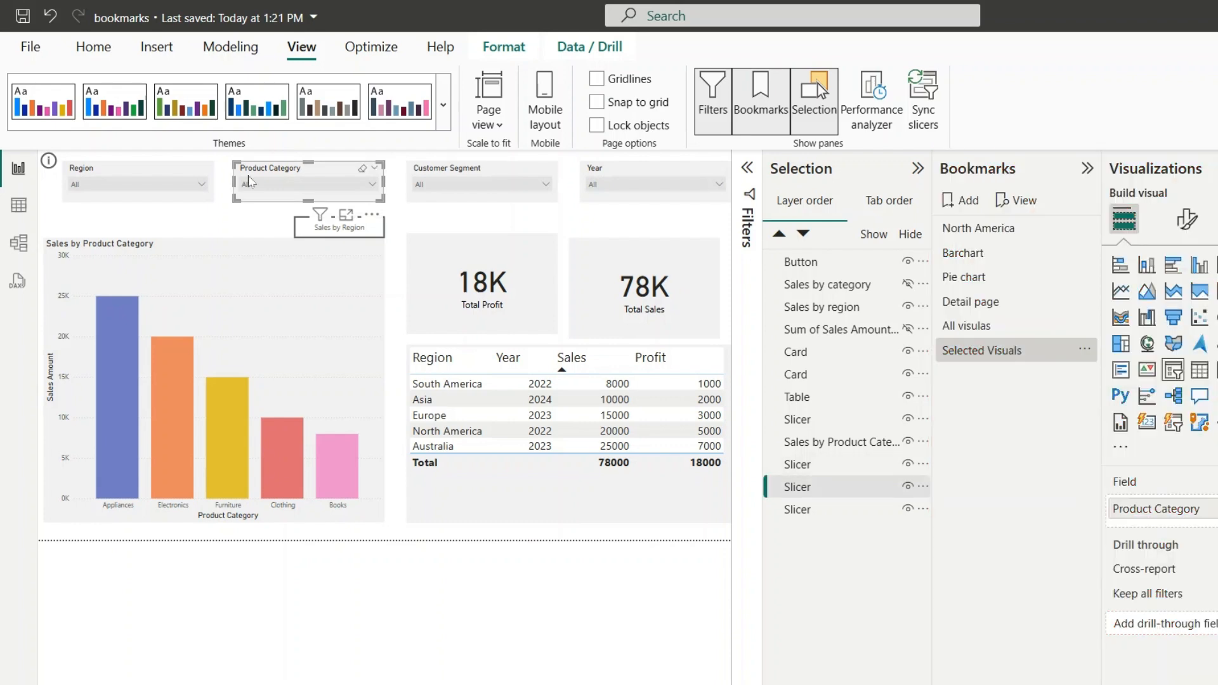
# - Filter Product Category to Clothing, Year to 2024 and Customer Segment to Corporate, and hide the Table visual
pyautogui.click(304, 185)
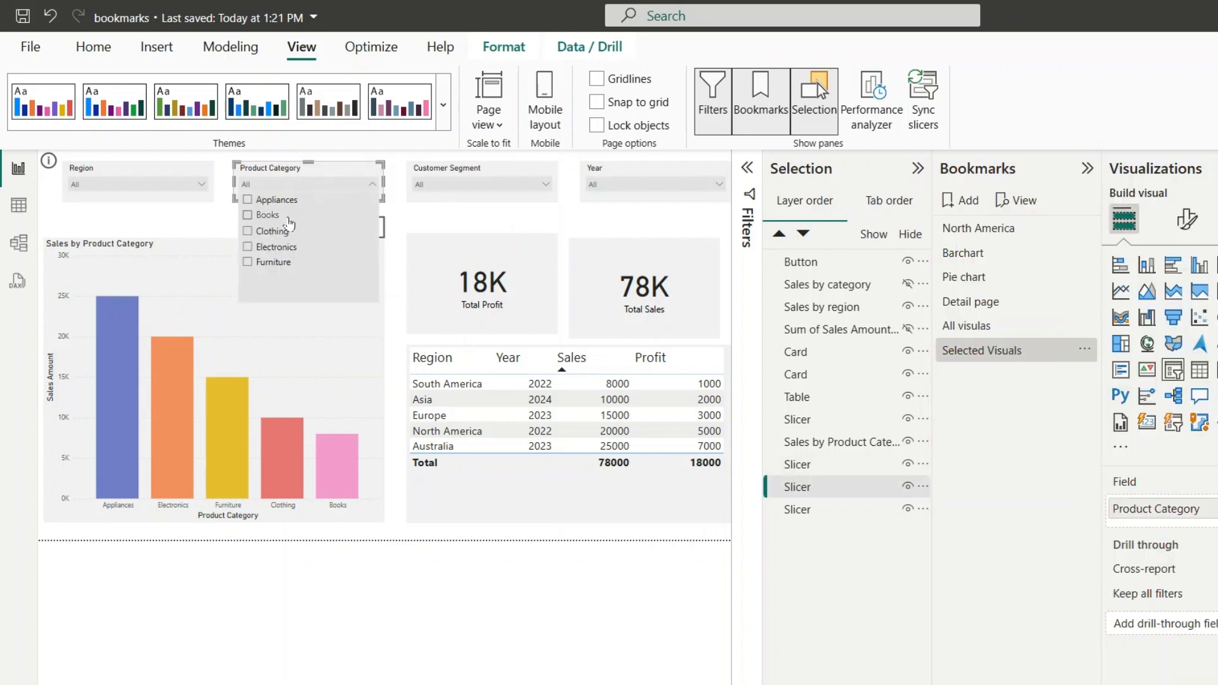
pyautogui.click(279, 231)
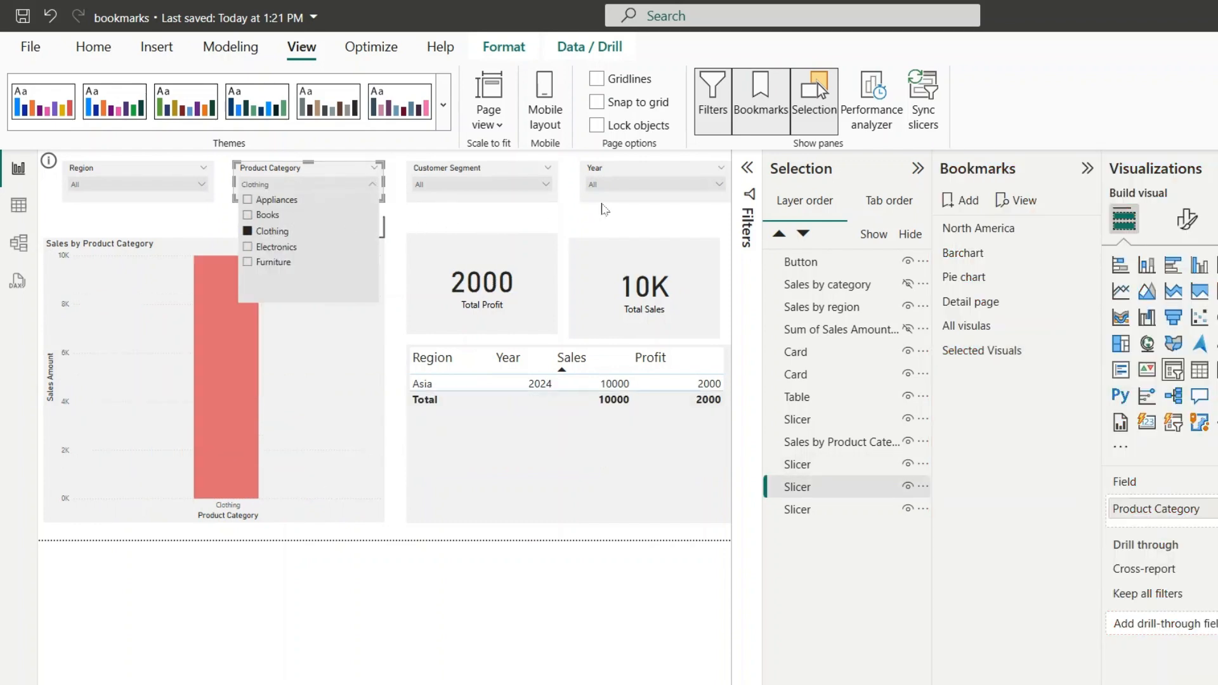
pyautogui.click(651, 185)
pyautogui.click(641, 200)
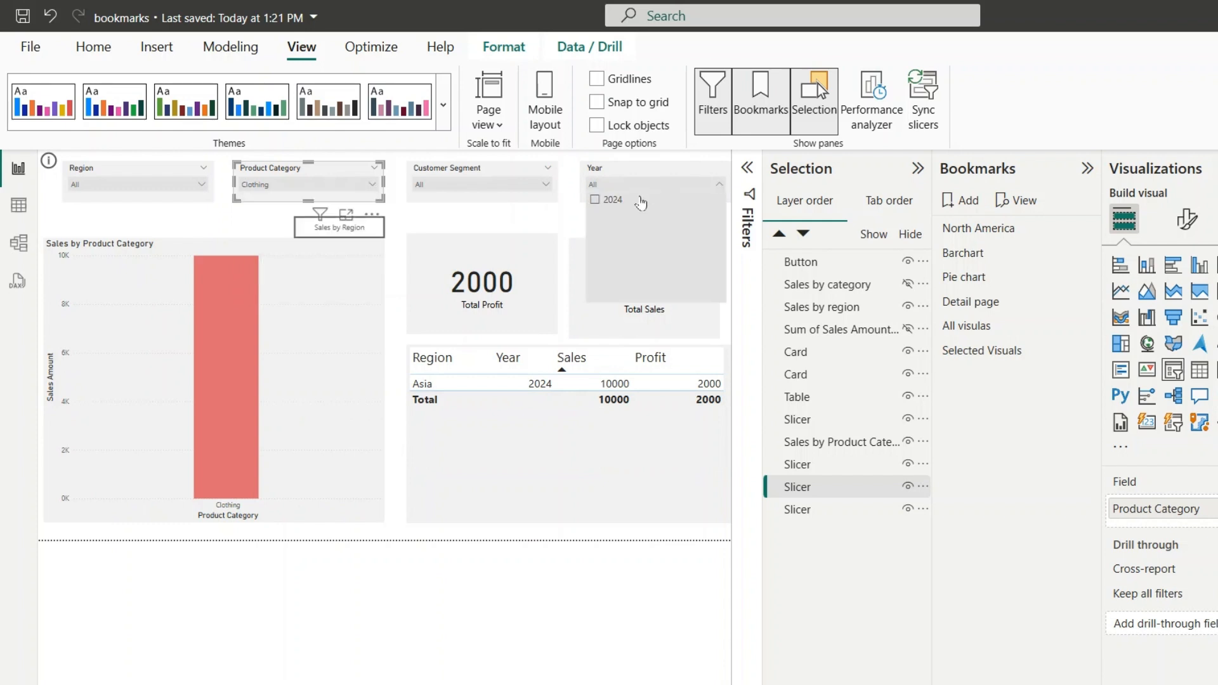
pyautogui.click(483, 188)
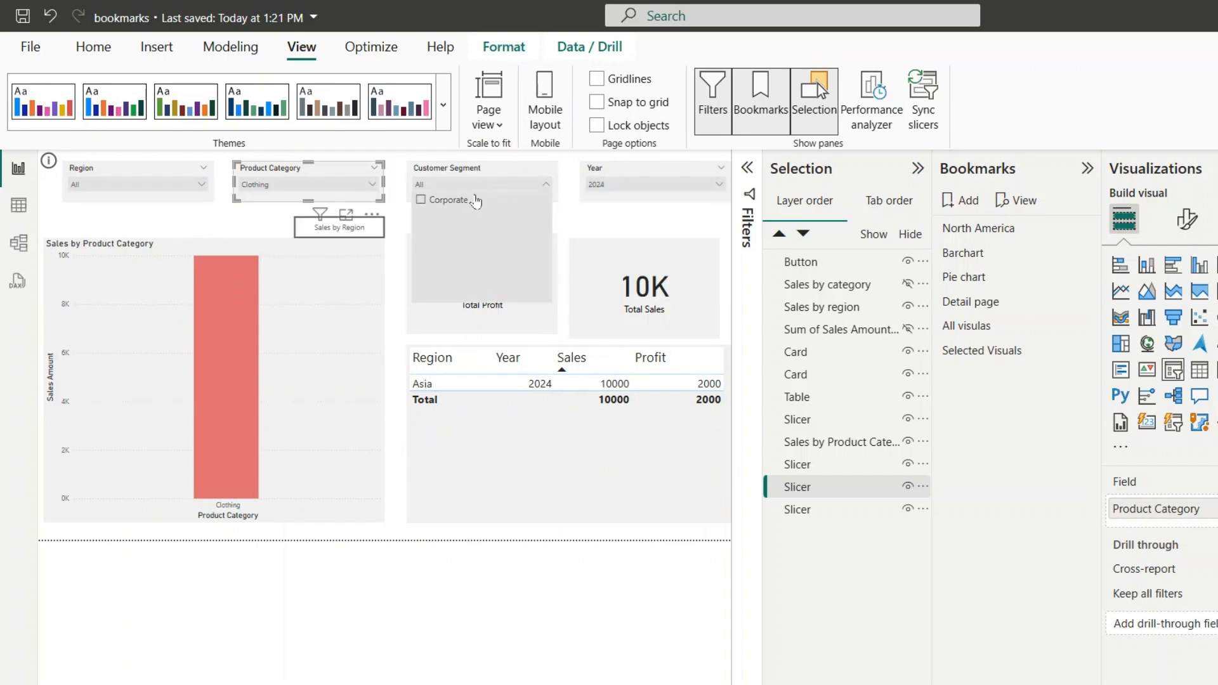
pyautogui.click(473, 202)
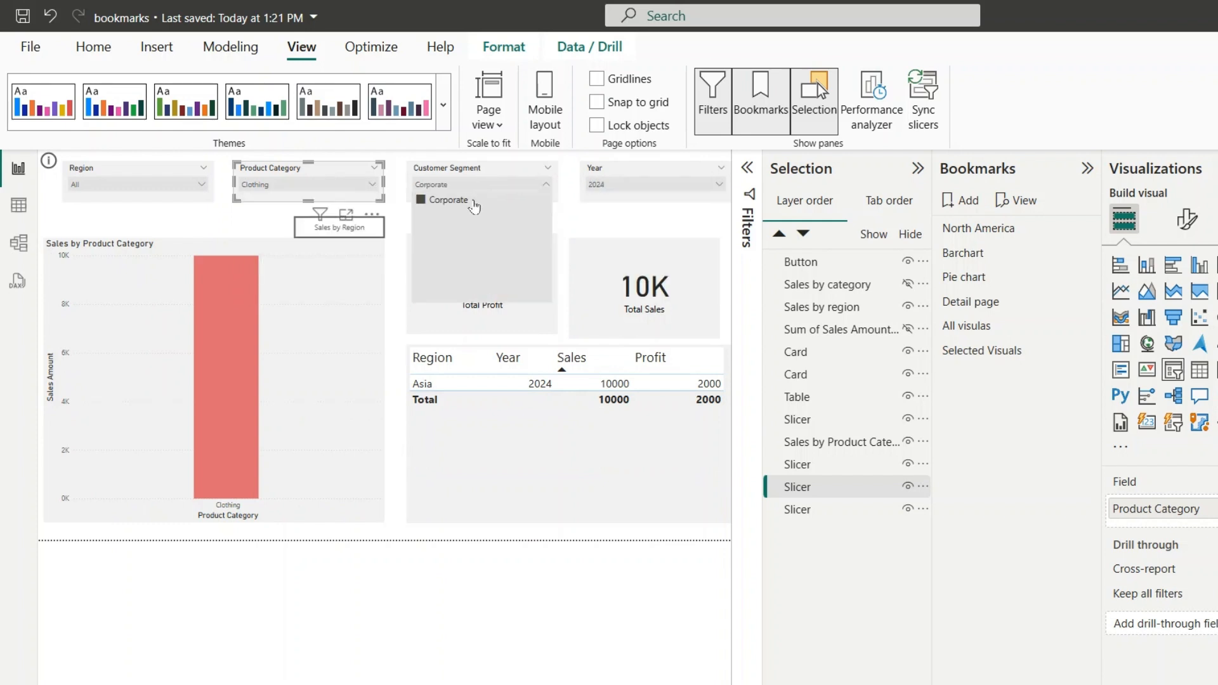
pyautogui.click(604, 231)
pyautogui.click(824, 397)
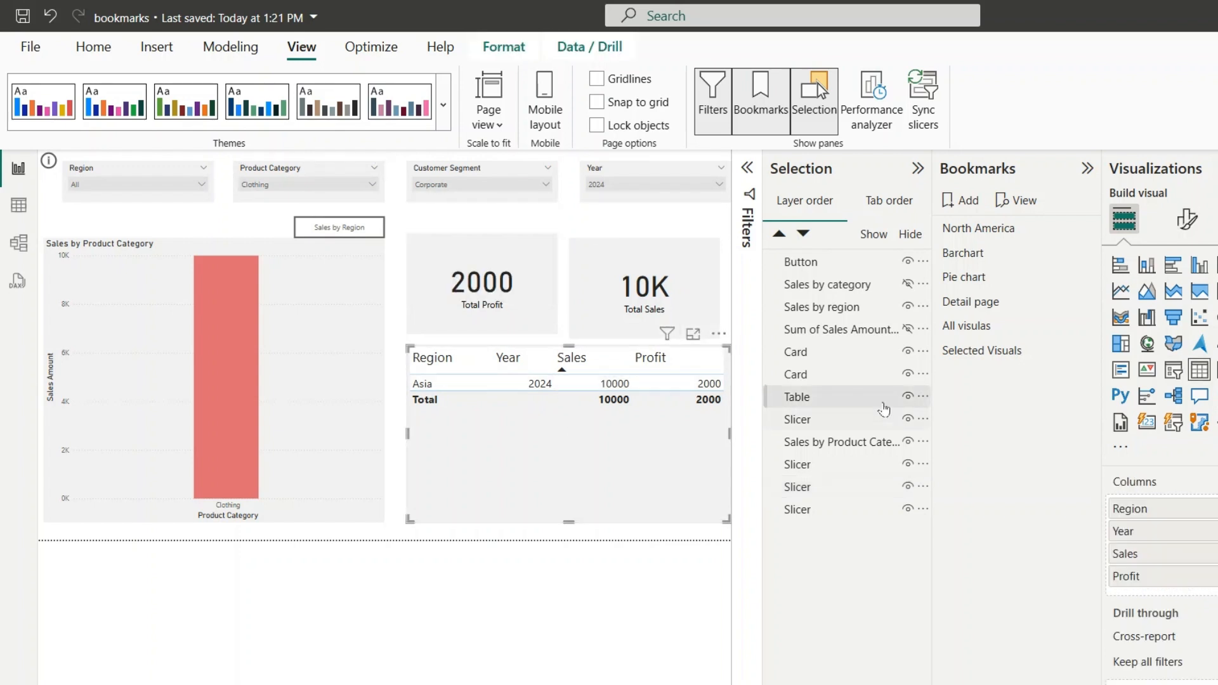
pyautogui.click(908, 397)
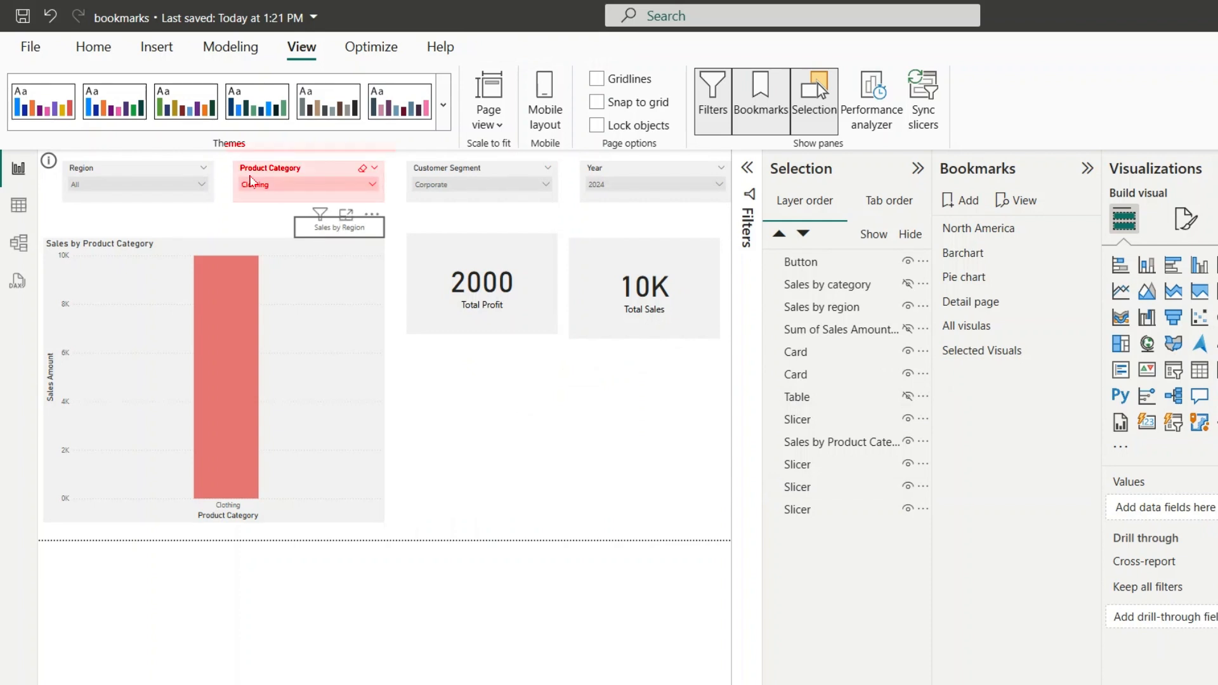
# - Apply the Selected Visuals bookmark and examine its options with the Product Category slicer selected
pyautogui.click(1018, 355)
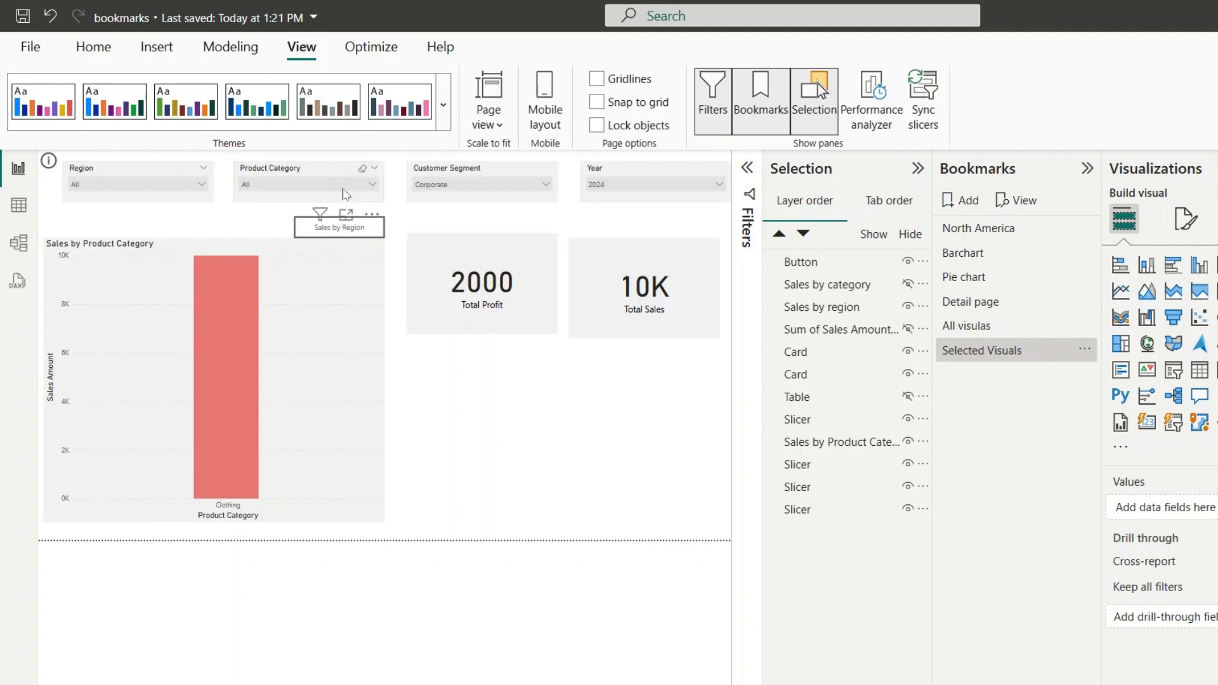
pyautogui.click(310, 175)
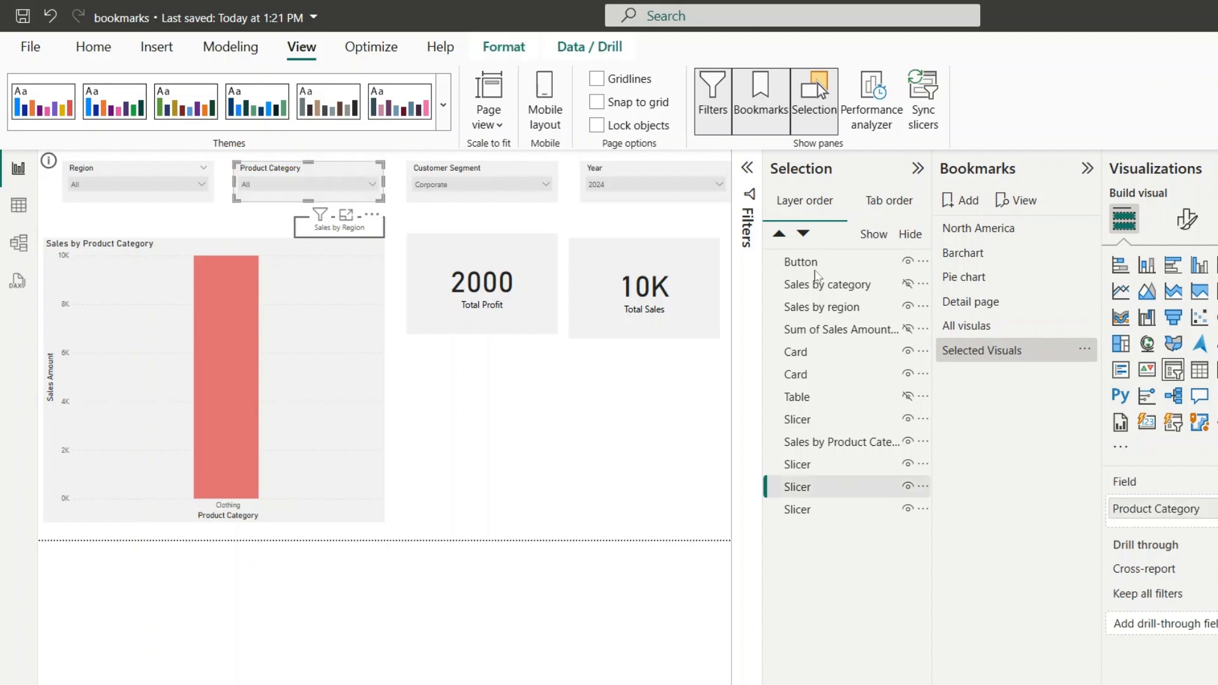
pyautogui.click(1084, 349)
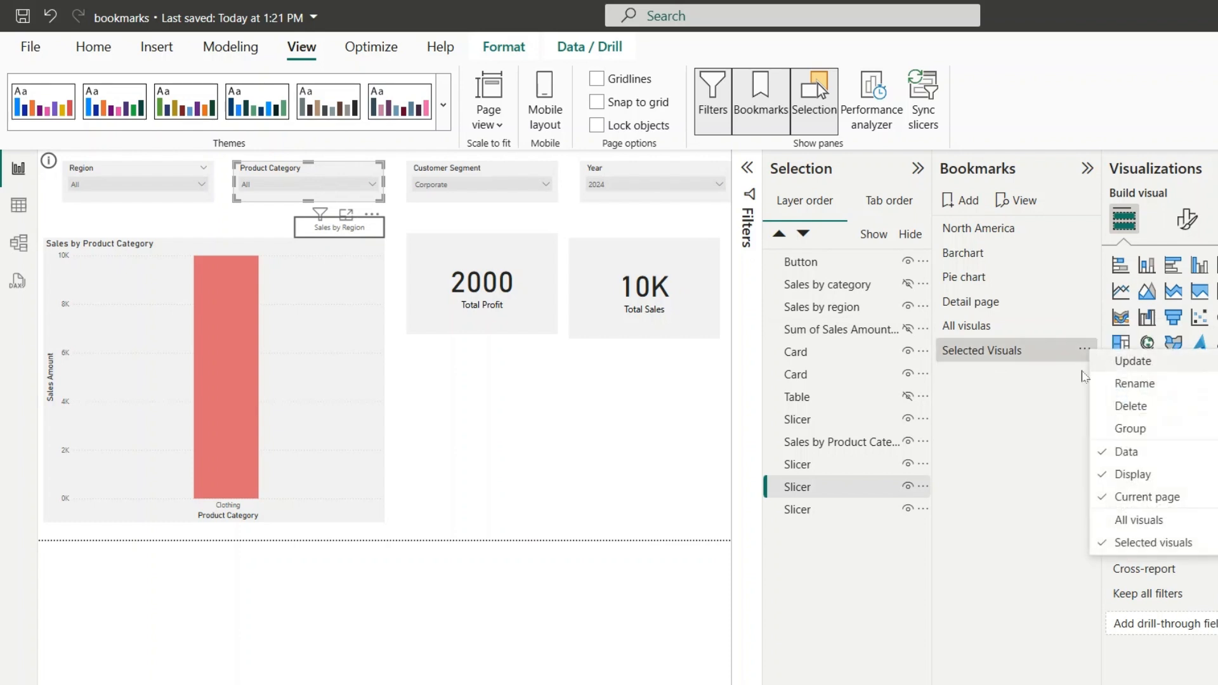